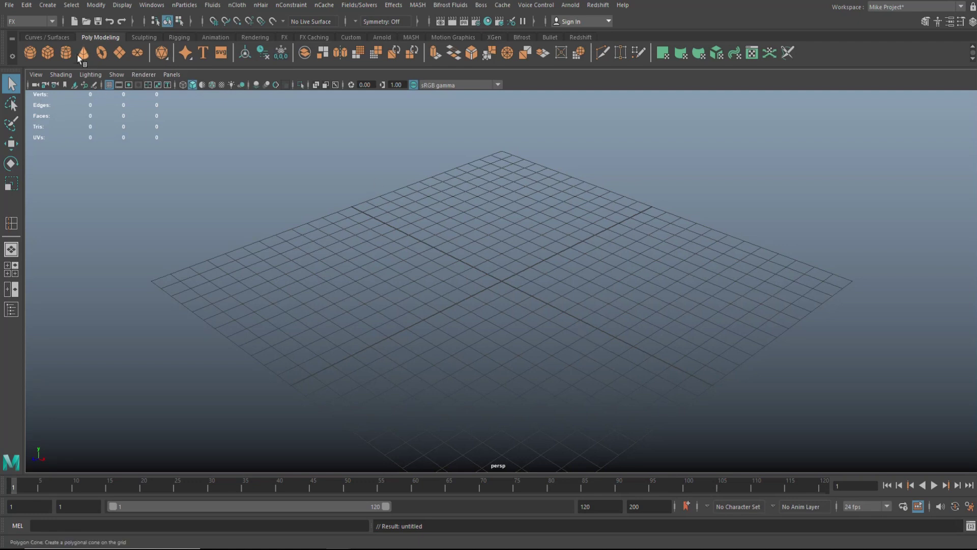
# Create a polygon plane at the origin and scale it up to a huge size
pyautogui.click(121, 51)
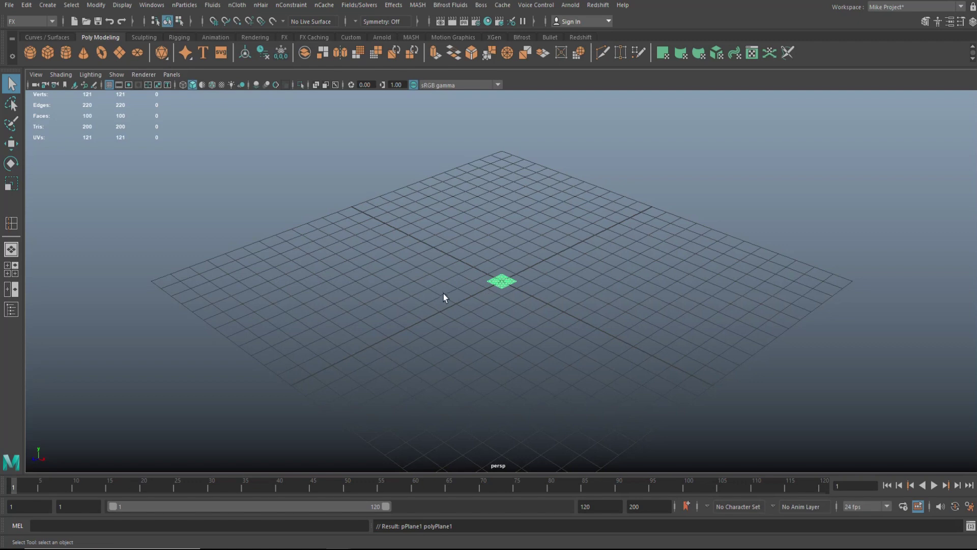
pyautogui.press('r')
pyautogui.moveTo(502, 281); pyautogui.dragTo(832, 305)
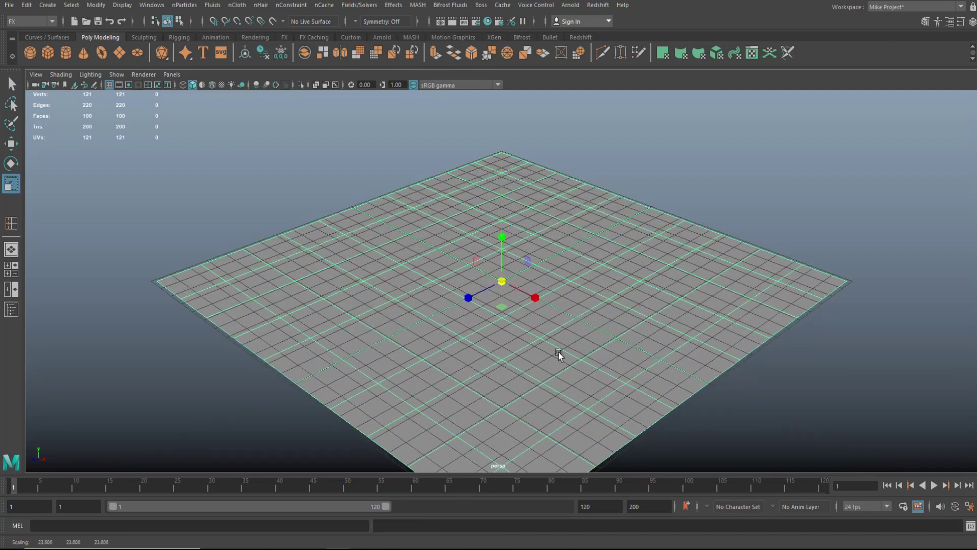
# Set the polyPlane1 Subdivisions Width and Height to 50 each
pyautogui.hotkey('ctrl', 'a')
pyautogui.click(733, 84)
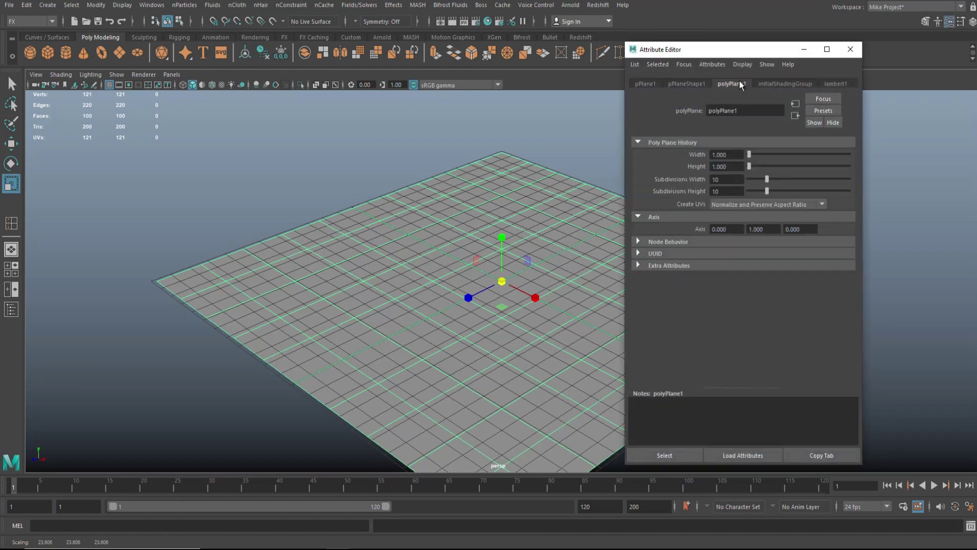
pyautogui.click(727, 179)
pyautogui.write('50')
pyautogui.doubleClick(732, 179)
pyautogui.write('50')
pyautogui.press('Tab')
pyautogui.write('50')
pyautogui.press('Return')
# Select a patch of the plane's vertices with soft select at an 11.8 falloff radius
pyautogui.click(850, 49)
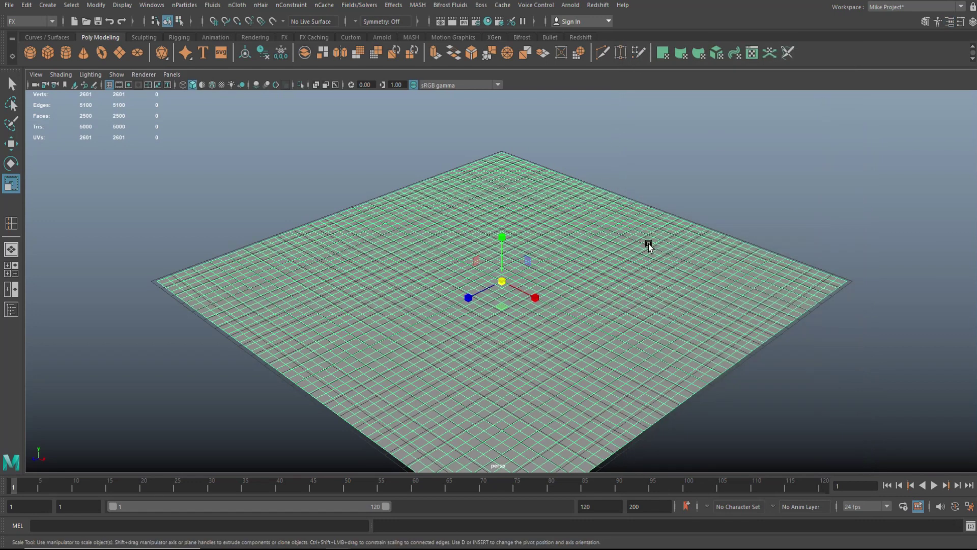
pyautogui.moveTo(622, 267); pyautogui.dragTo(574, 229, button='right')
pyautogui.moveTo(616, 265); pyautogui.dragTo(689, 337)
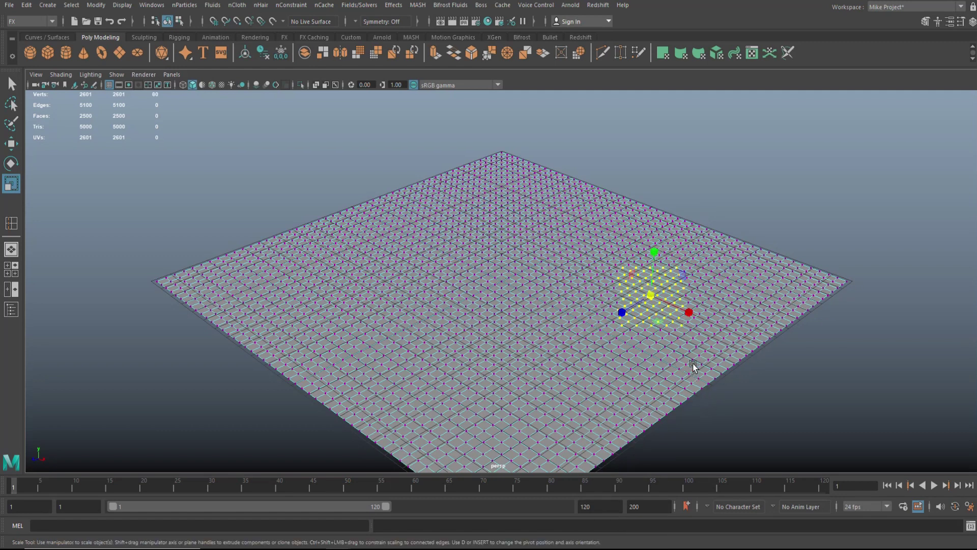
pyautogui.press('b')
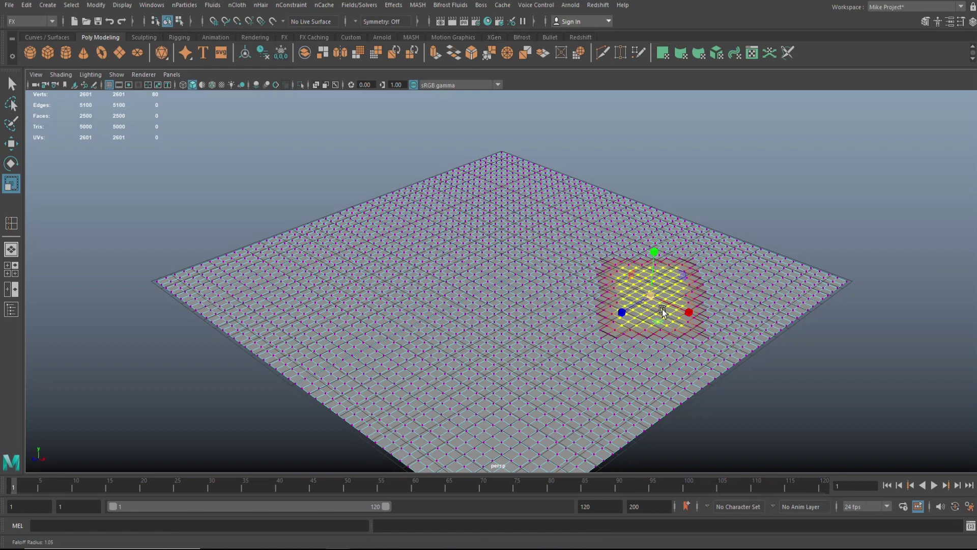
pyautogui.moveTo(662, 310); pyautogui.dragTo(705, 282, button='middle')
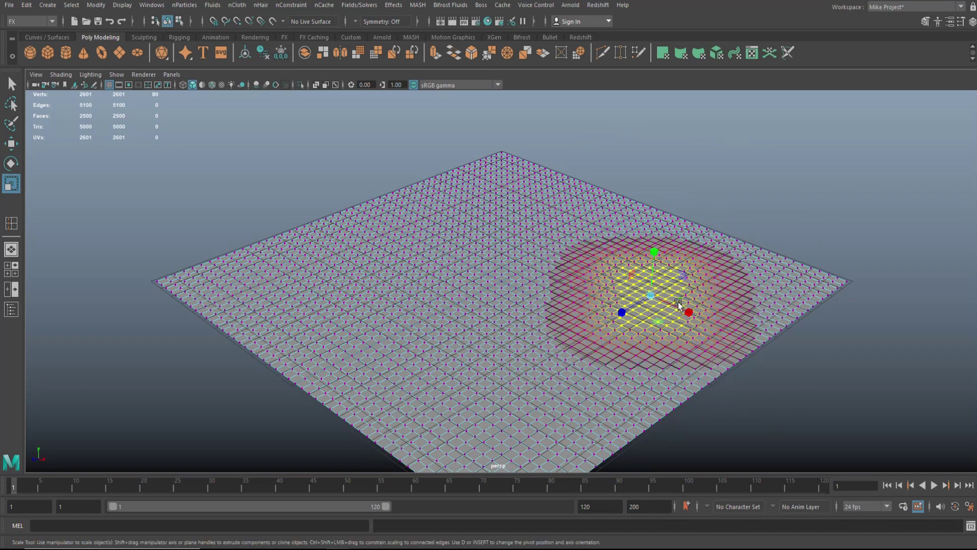
# Move the soft-selected vertices down into a shallow dent, then return to Object Mode
pyautogui.press('w')
pyautogui.moveTo(655, 248); pyautogui.dragTo(659, 258)
pyautogui.click(735, 178)
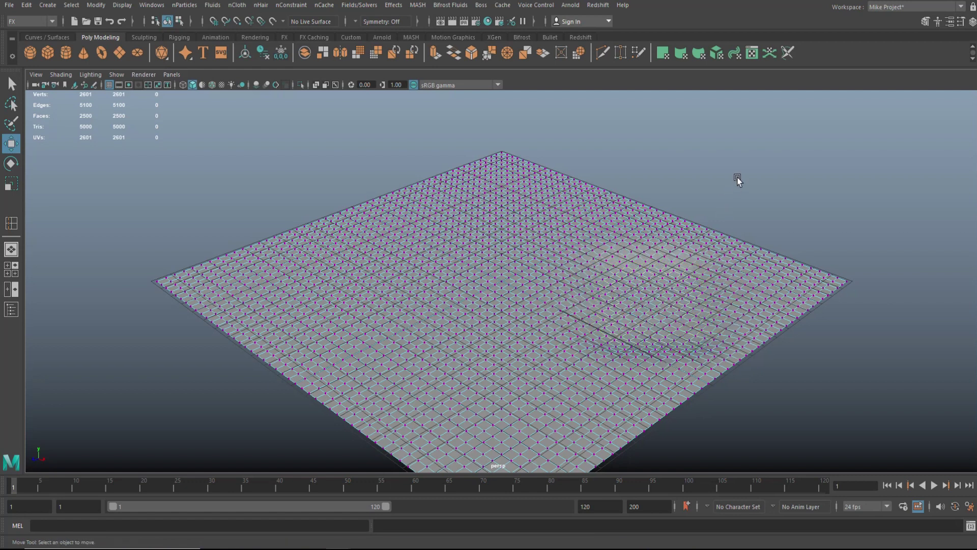
pyautogui.moveTo(733, 226); pyautogui.dragTo(781, 213, button='right')
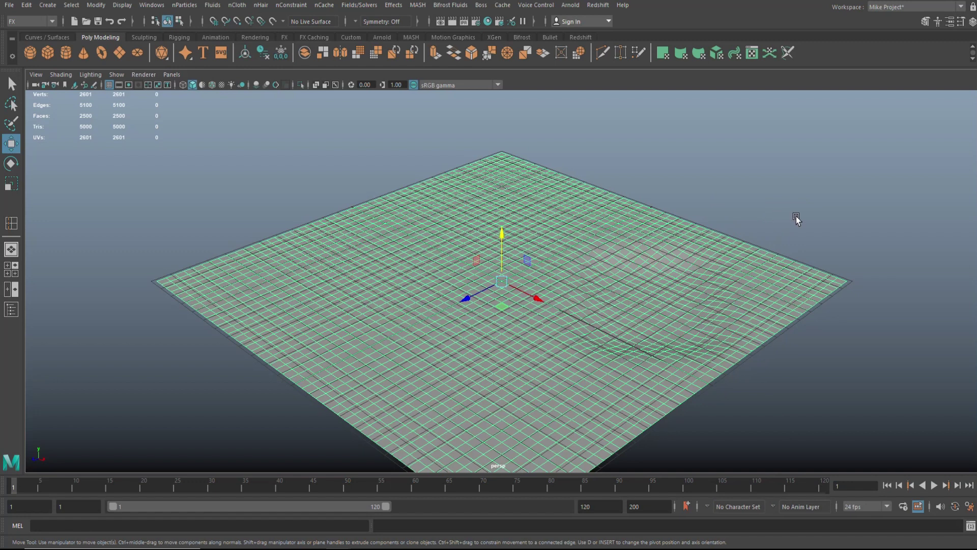
# Hide the viewport grid and orbit around the dented plane to inspect it
pyautogui.click(817, 198)
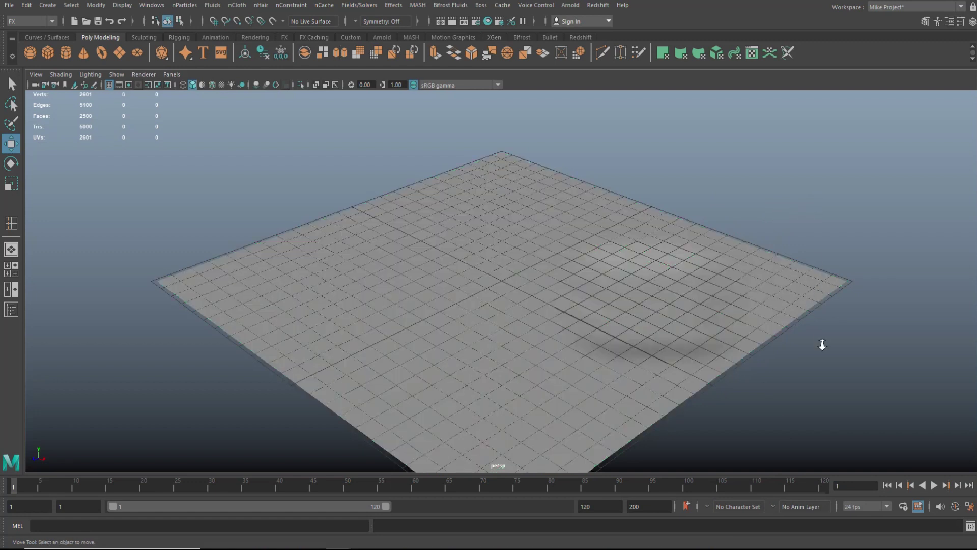
pyautogui.scroll(-3, 821, 346)
pyautogui.keyDown('alt'); pyautogui.moveTo(825, 349); pyautogui.dragTo(609, 302); pyautogui.keyUp('alt')
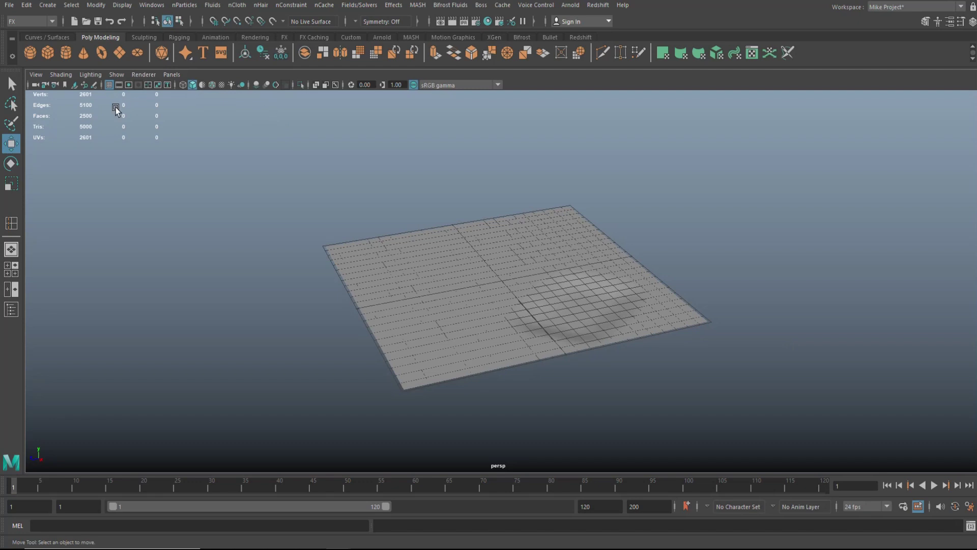
pyautogui.click(109, 85)
pyautogui.scroll(5, 720, 323)
pyautogui.moveTo(722, 325)
pyautogui.keyDown('alt'); pyautogui.mouseDown()
pyautogui.moveTo(780, 367)
pyautogui.moveTo(767, 325)
pyautogui.moveTo(726, 341)
pyautogui.mouseUp(); pyautogui.keyUp('alt')
# Delete the dented plane and maximize the perspective view again
pyautogui.click(705, 305)
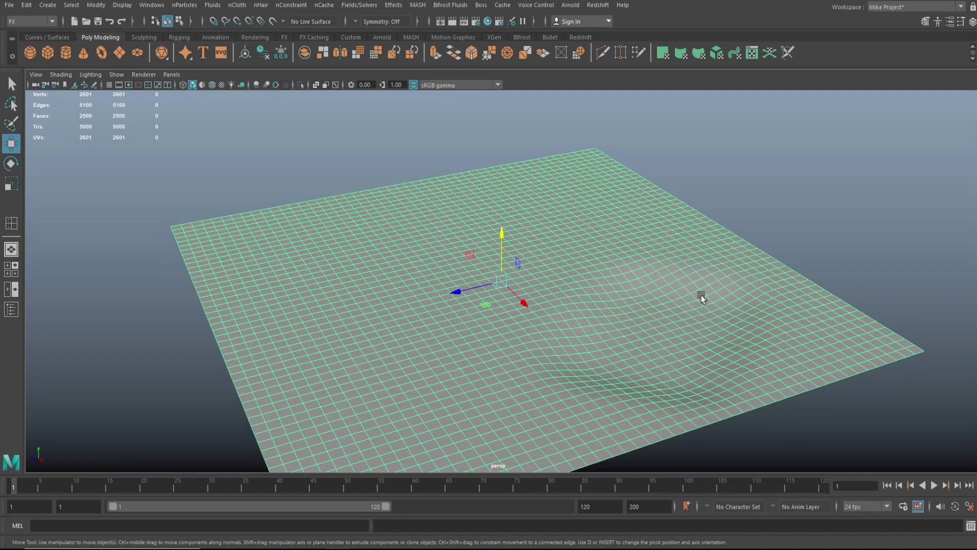
pyautogui.press('Delete')
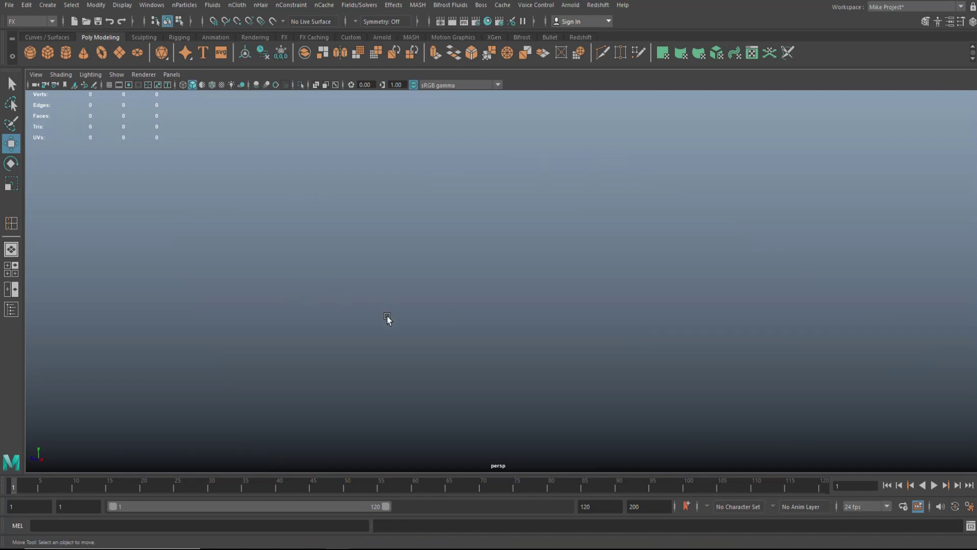
pyautogui.click(12, 275)
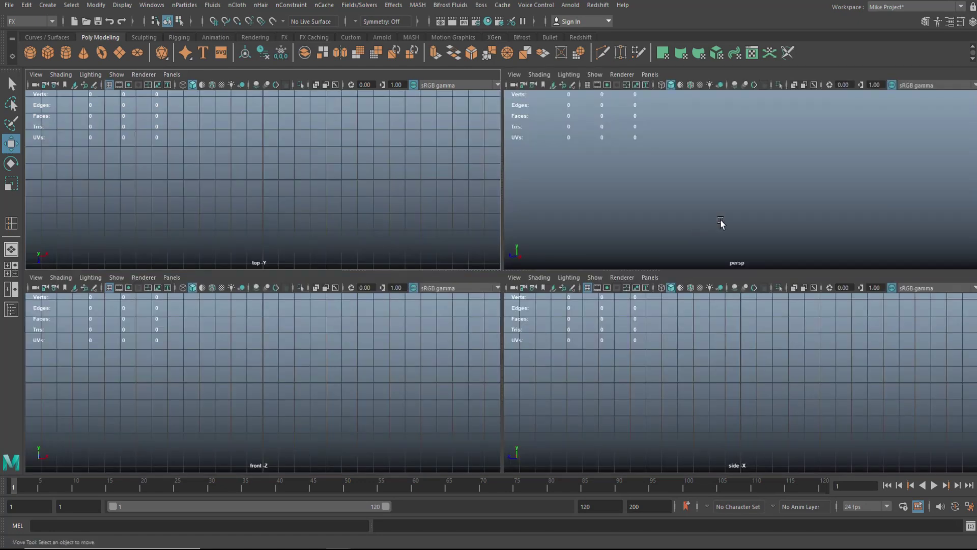
pyautogui.press('space')
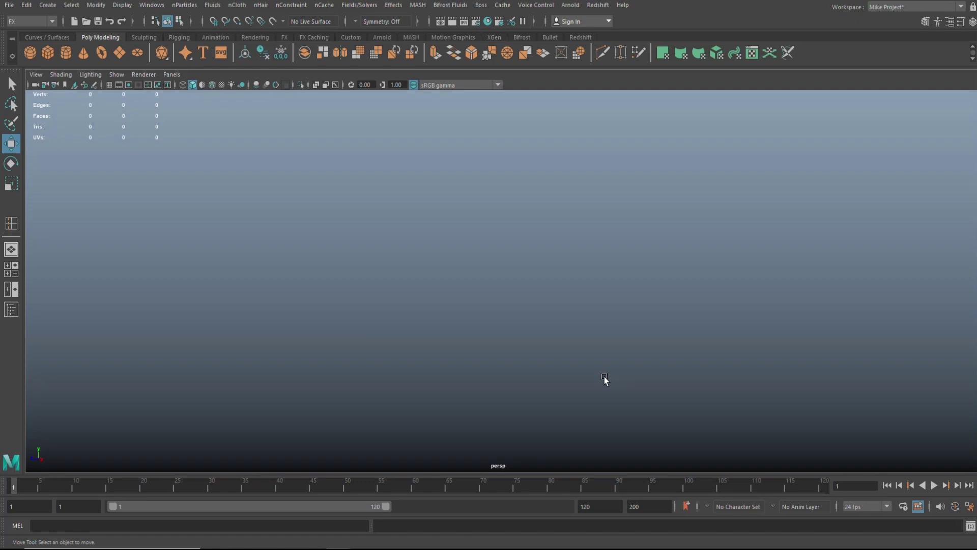
# Create a new polygon plane, scale it up, and stand it upright at 90° on X
pyautogui.click(120, 54)
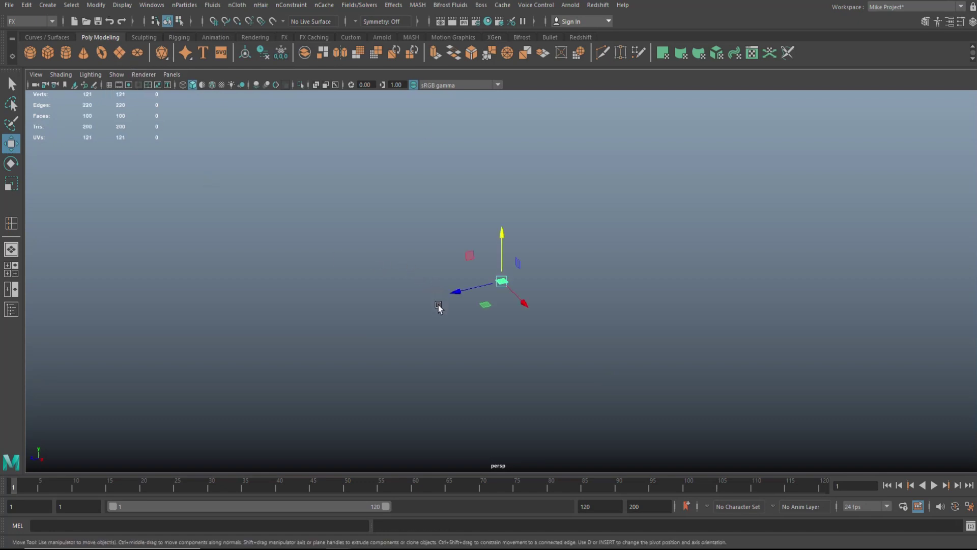
pyautogui.press('r')
pyautogui.moveTo(502, 281); pyautogui.dragTo(759, 305)
pyautogui.press('e')
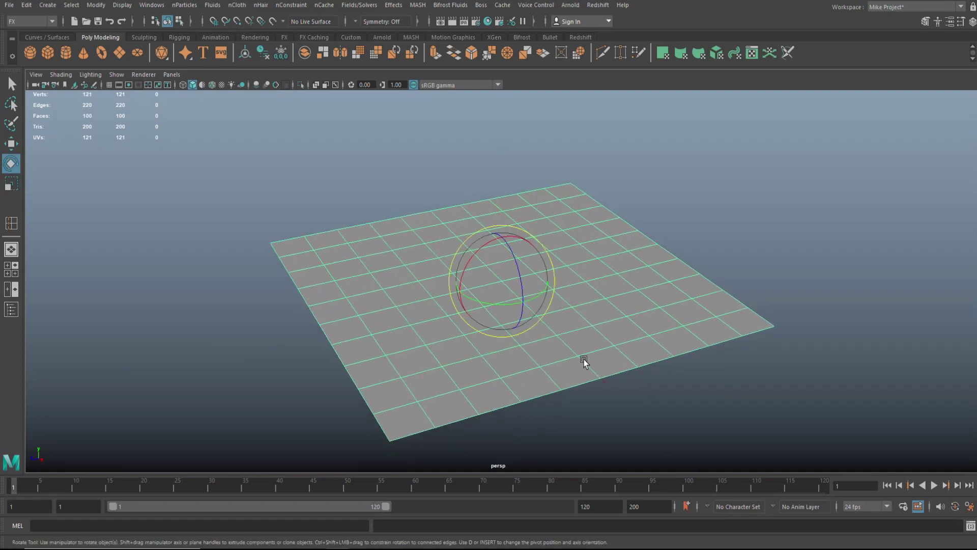
pyautogui.moveTo(473, 258); pyautogui.dragTo(459, 328)
pyautogui.keyDown('alt'); pyautogui.moveTo(600, 321); pyautogui.dragTo(689, 316); pyautogui.keyUp('alt')
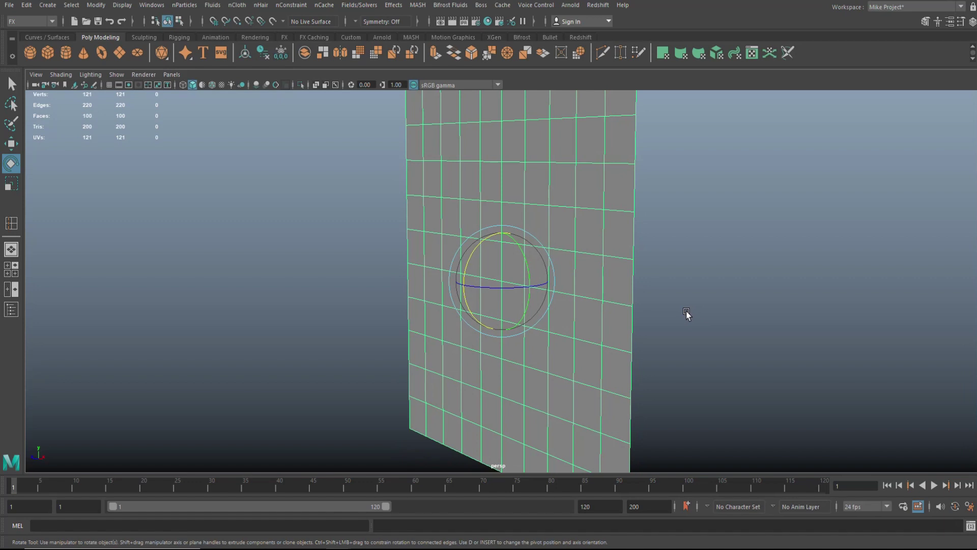
# Set the upright plane's Subdivisions Width and Height to 50 each
pyautogui.hotkey('ctrl', 'a')
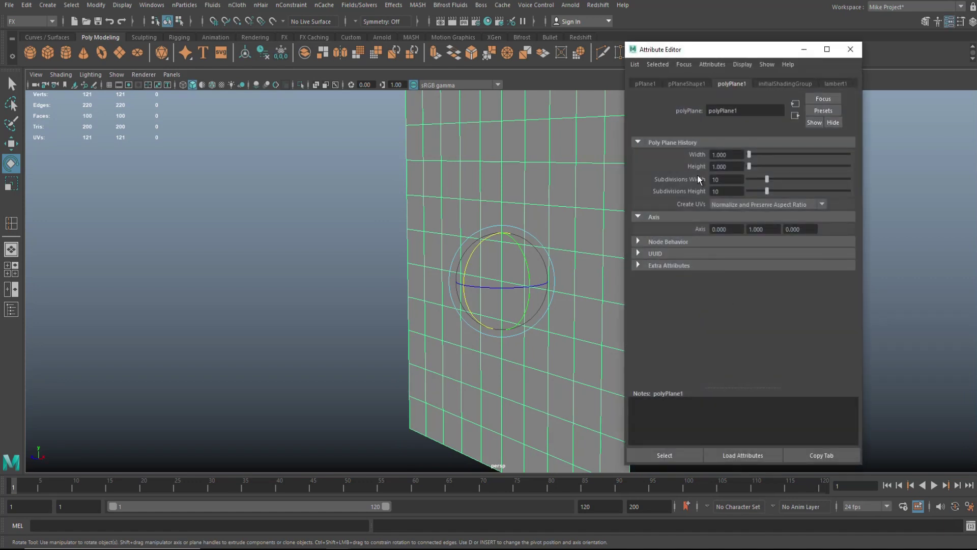
pyautogui.moveTo(736, 179); pyautogui.dragTo(627, 179)
pyautogui.write('50')
pyautogui.moveTo(733, 191); pyautogui.dragTo(663, 191)
pyautogui.write('50')
pyautogui.press('Return')
pyautogui.click(850, 49)
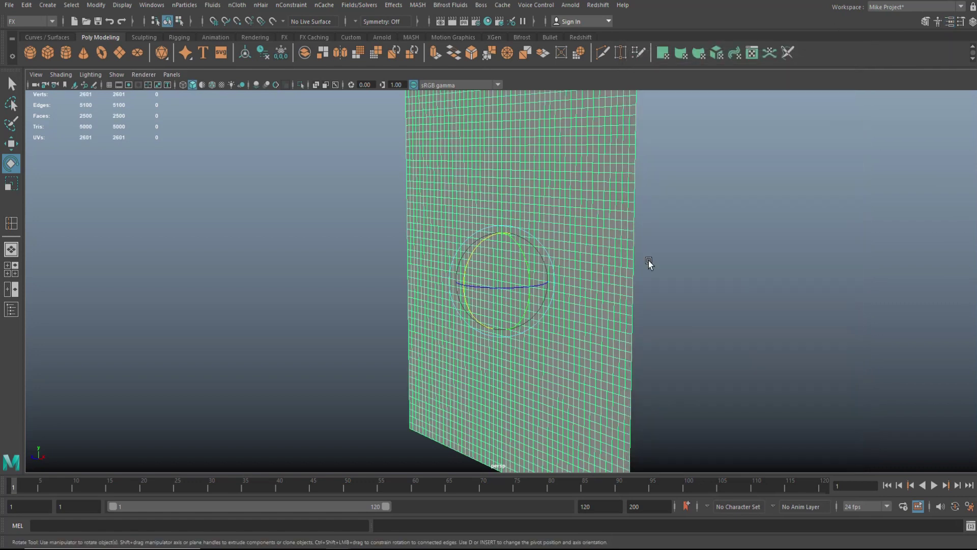
pyautogui.scroll(-3, 681, 300)
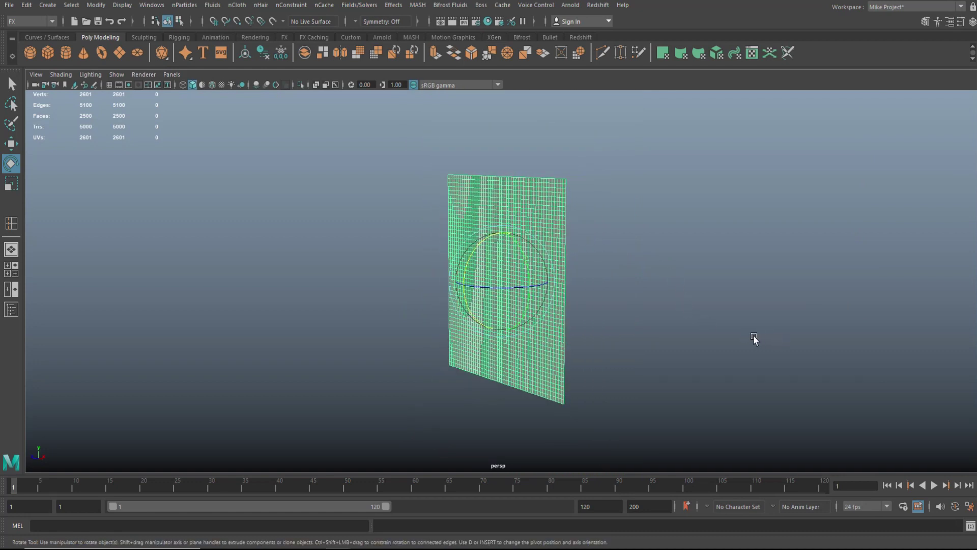
pyautogui.keyDown('alt'); pyautogui.moveTo(740, 330); pyautogui.dragTo(753, 346); pyautogui.keyUp('alt')
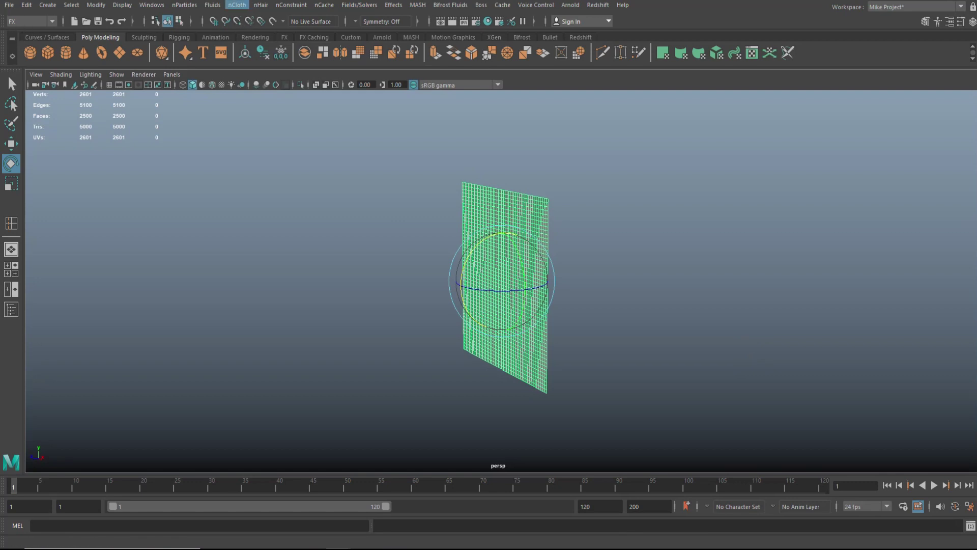
# Convert the upright plane into an nCloth object
pyautogui.click(237, 5)
pyautogui.click(284, 43)
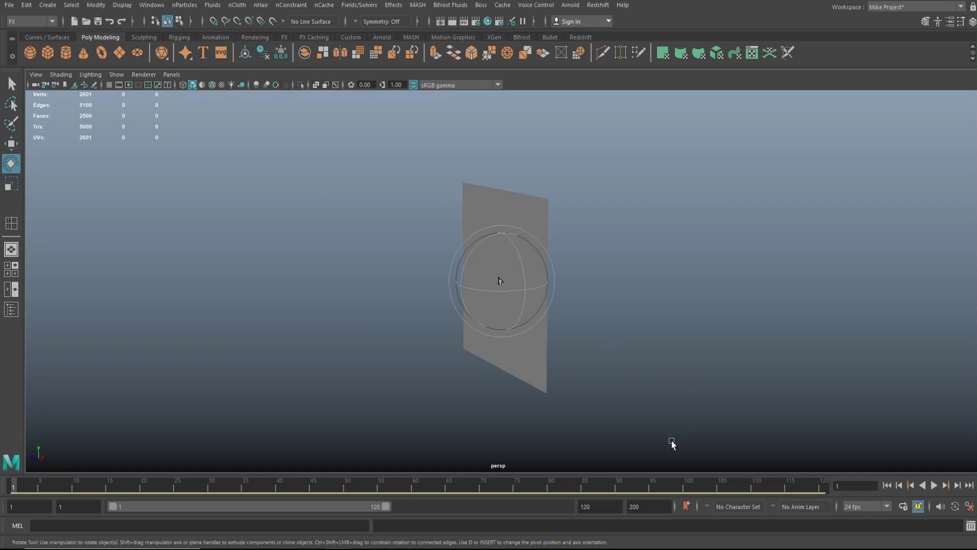
pyautogui.scroll(2, 640, 390)
pyautogui.scroll(-2, 640, 390)
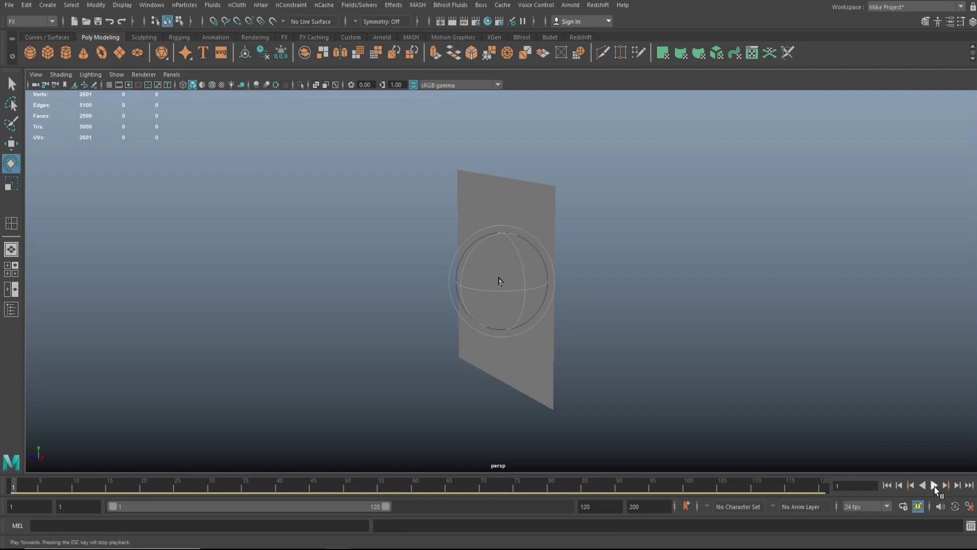
# Play the cloth simulation, rewind to frame 1, and select the vertical cloth plane
pyautogui.click(934, 486)
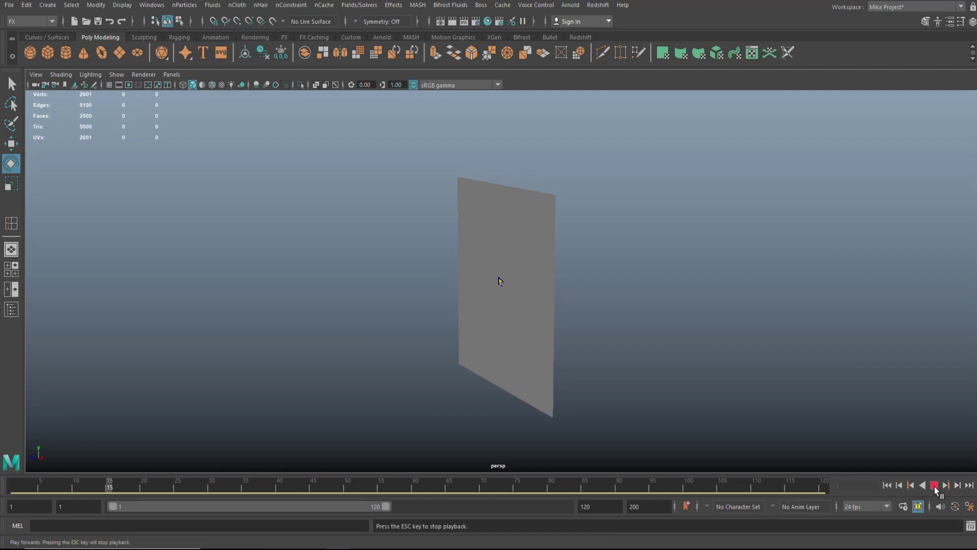
pyautogui.click(935, 486)
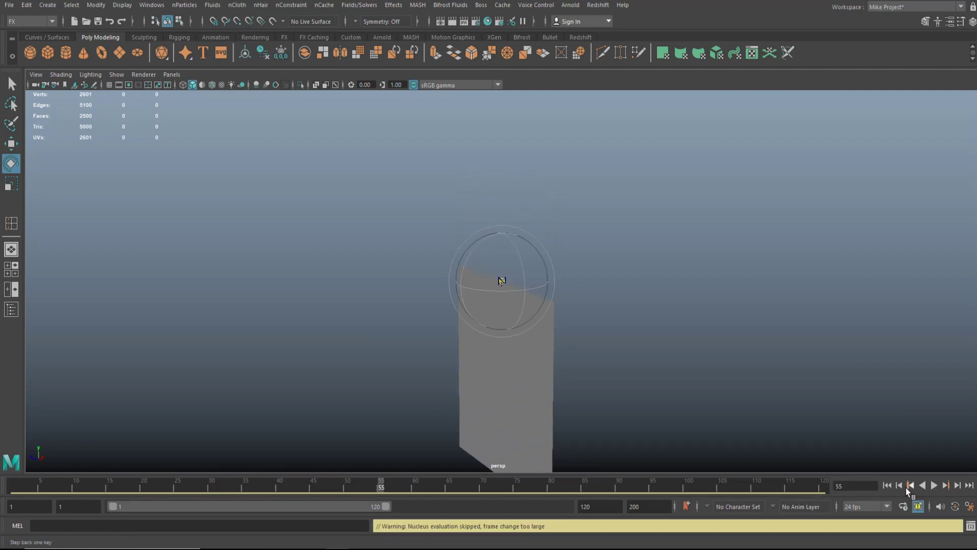
pyautogui.click(887, 485)
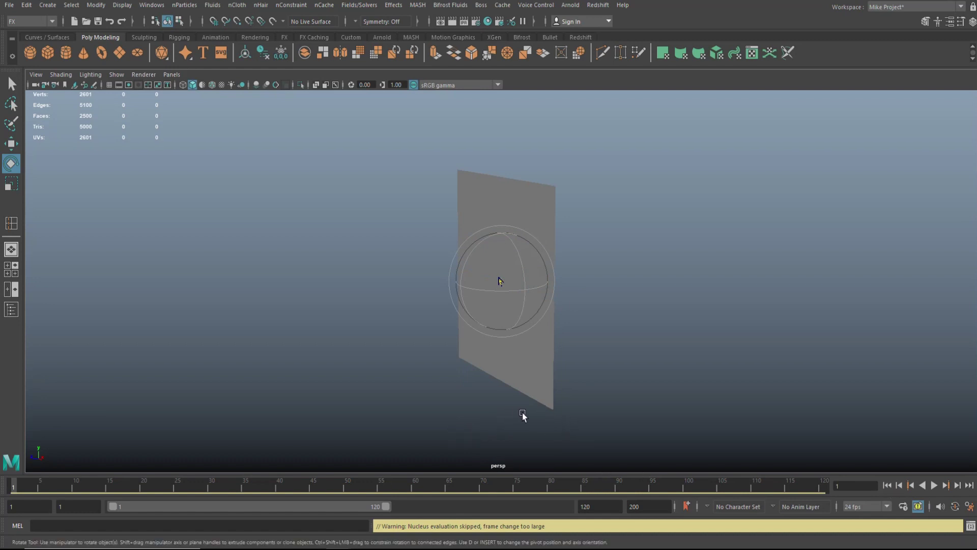
pyautogui.moveTo(503, 410); pyautogui.dragTo(635, 390)
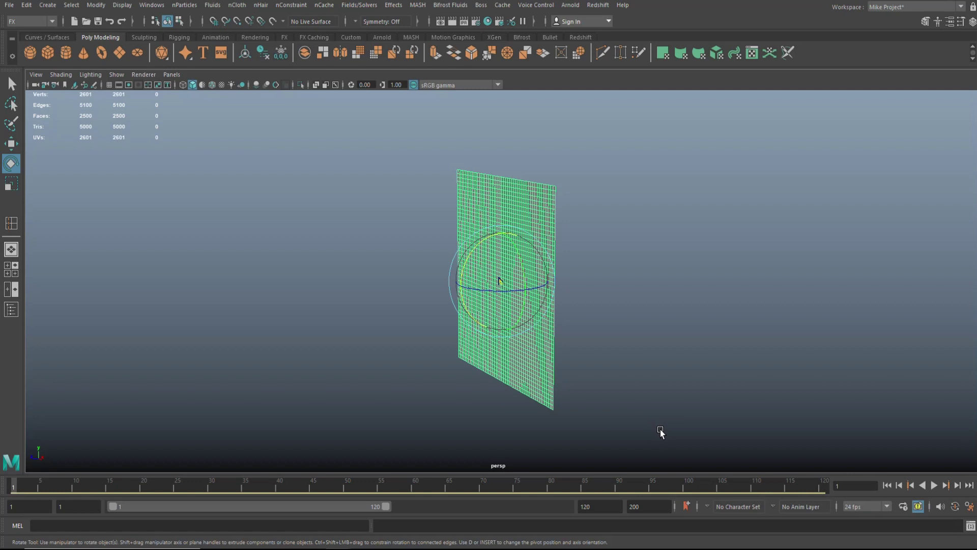
# Change the nucleus1 solver's Gravity from 9.8 to 0
pyautogui.hotkey('ctrl', 'a')
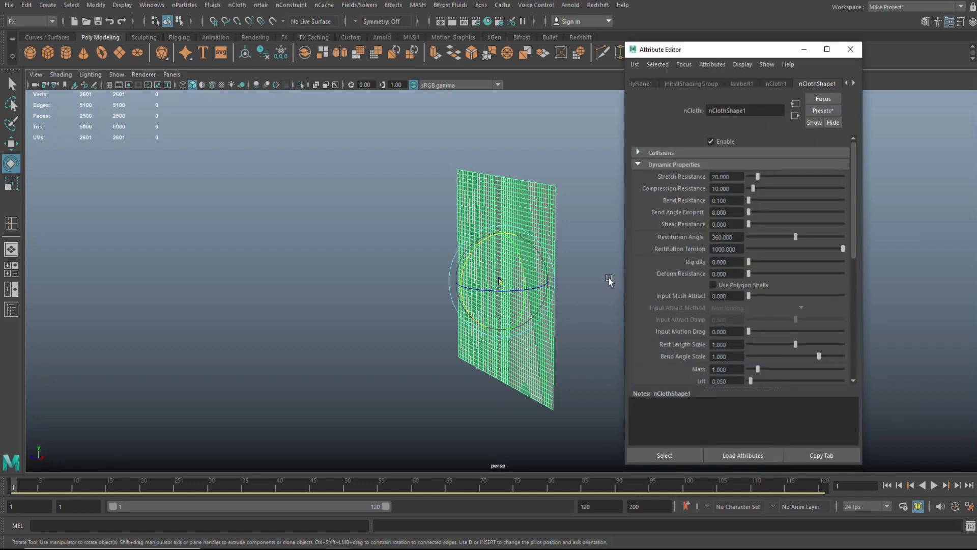
pyautogui.click(854, 83)
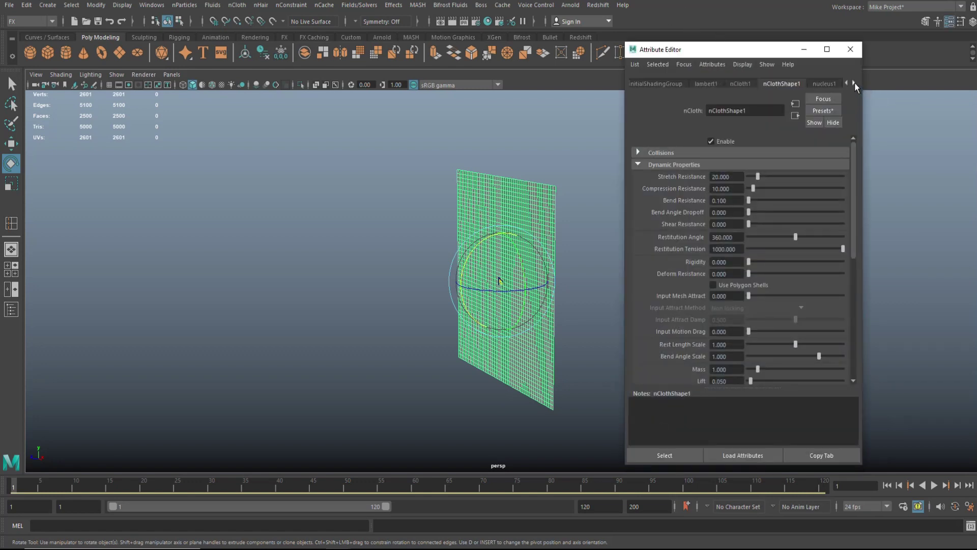
pyautogui.click(828, 83)
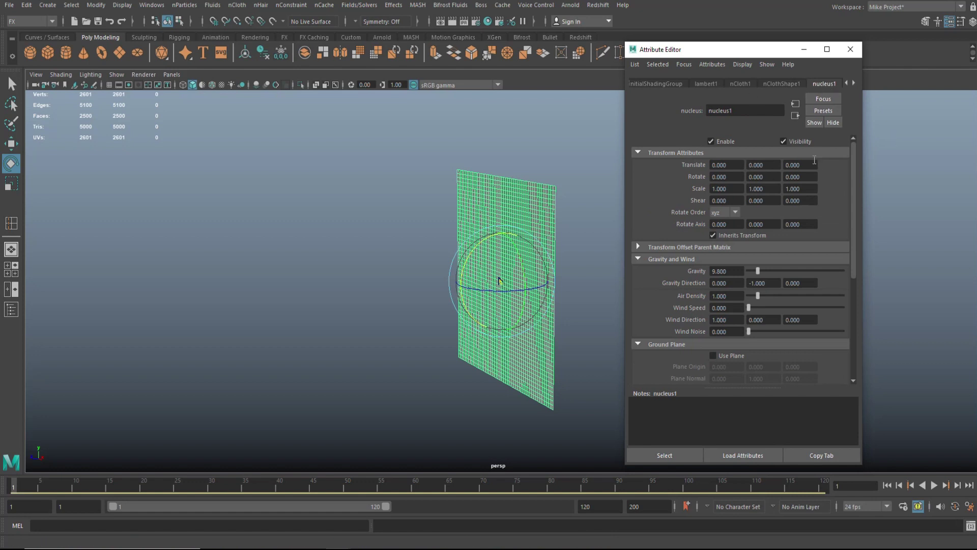
pyautogui.click(731, 271)
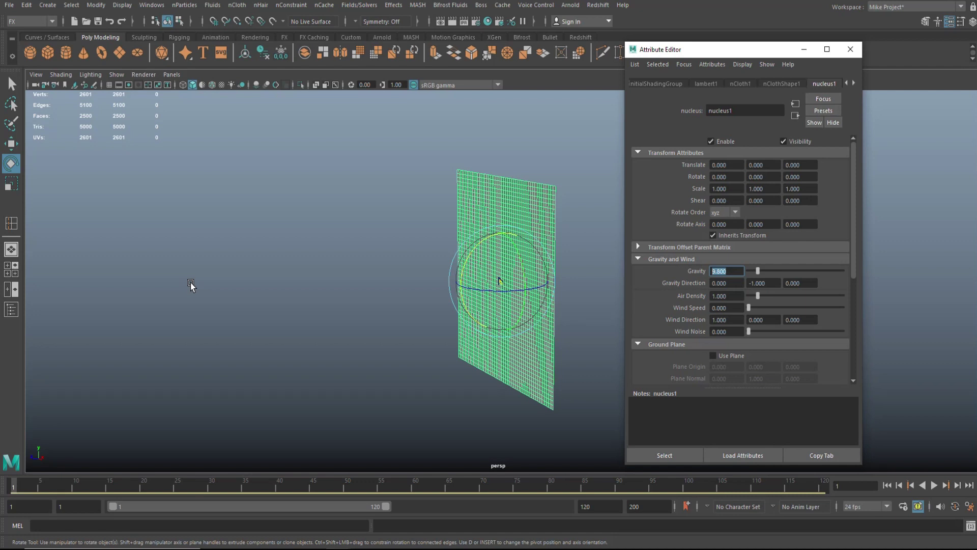
pyautogui.press('Return')
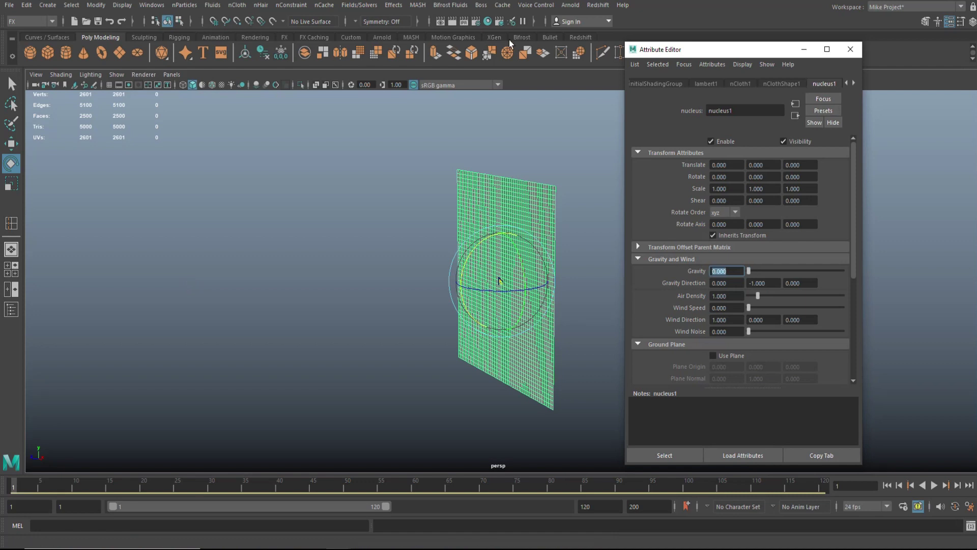
# Play the simulation to test the weightless cloth, then rewind to frame 1
pyautogui.click(850, 49)
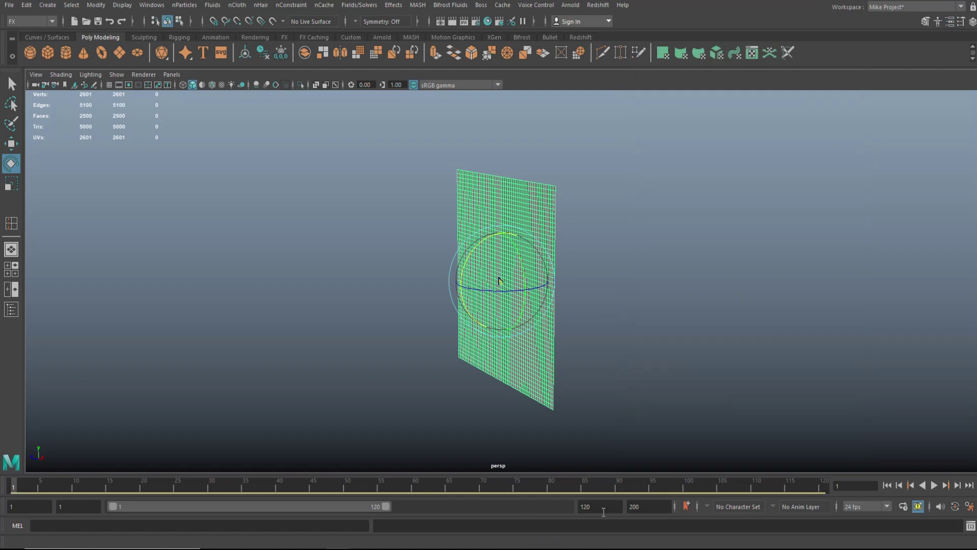
pyautogui.click(934, 485)
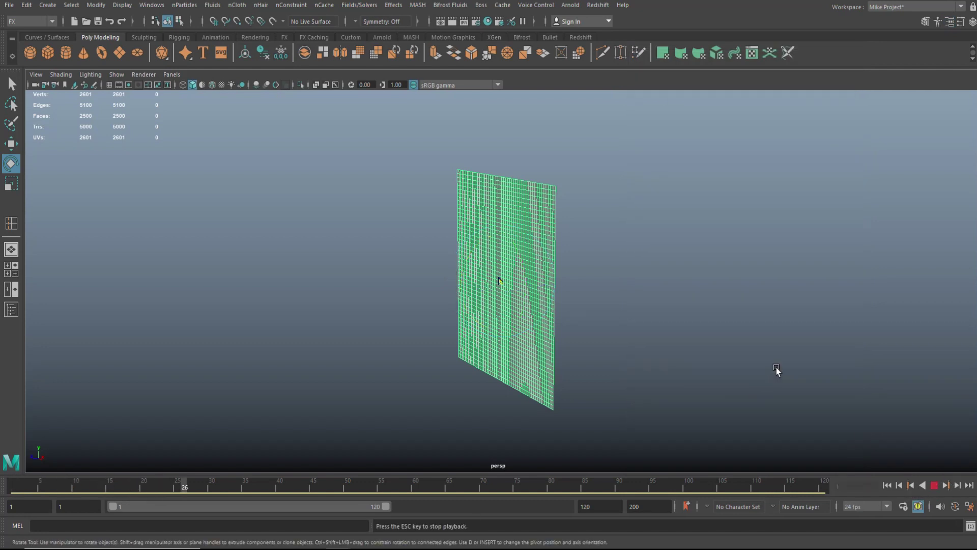
pyautogui.click(934, 485)
pyautogui.click(887, 485)
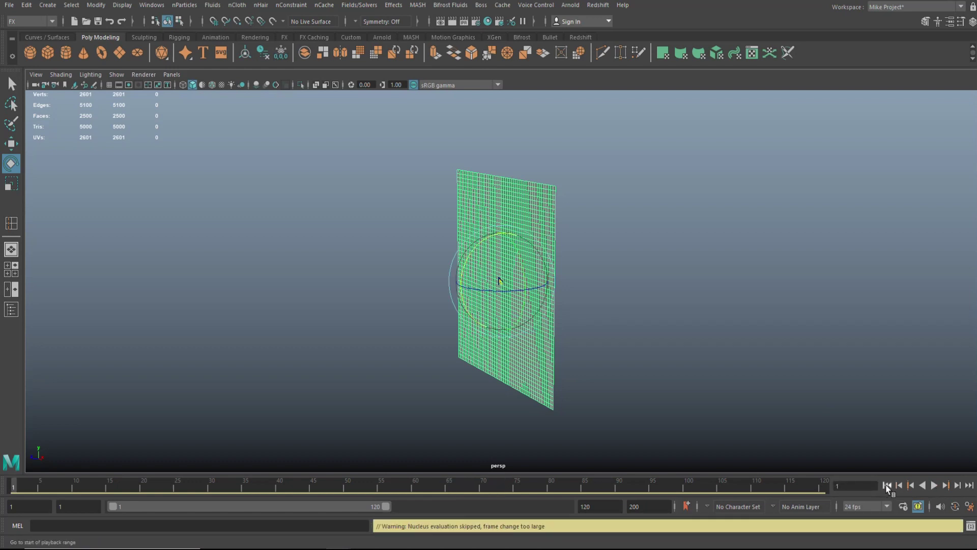
# Set the end time and playback end to 50, then rotate the plane about its vertical axis
pyautogui.doubleClick(606, 507)
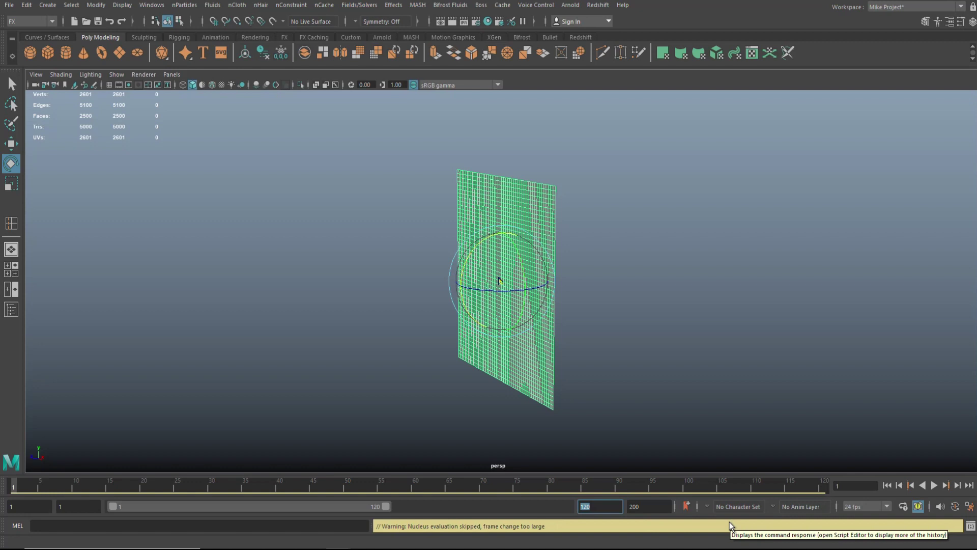
pyautogui.write('50')
pyautogui.press('Tab')
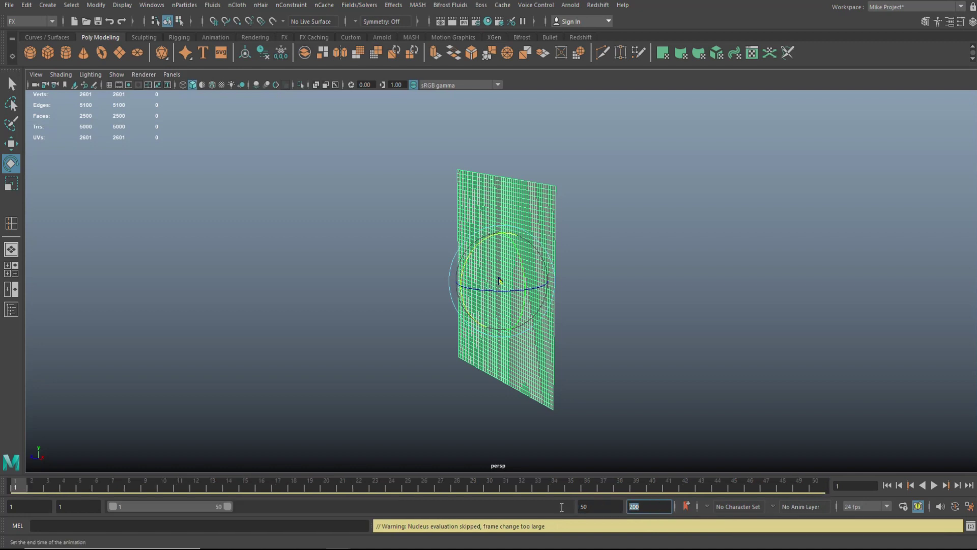
pyautogui.write('50')
pyautogui.press('Return')
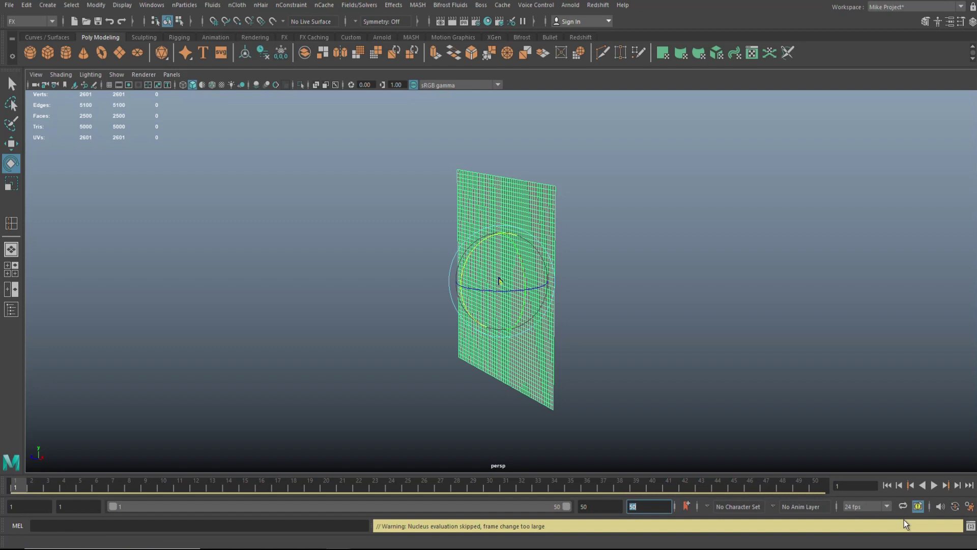
pyautogui.moveTo(552, 307); pyautogui.dragTo(759, 338)
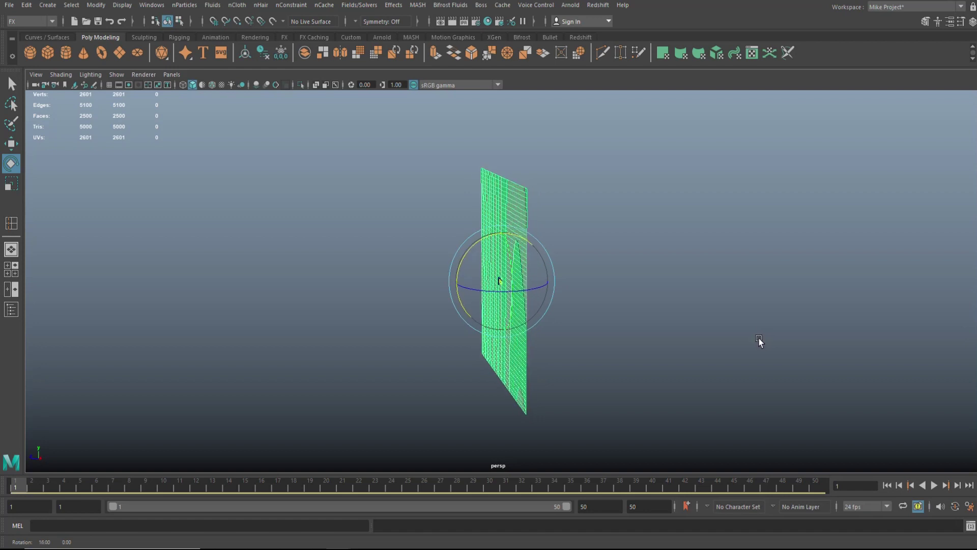
# Create a polygon sphere and scale it up uniformly
pyautogui.click(30, 53)
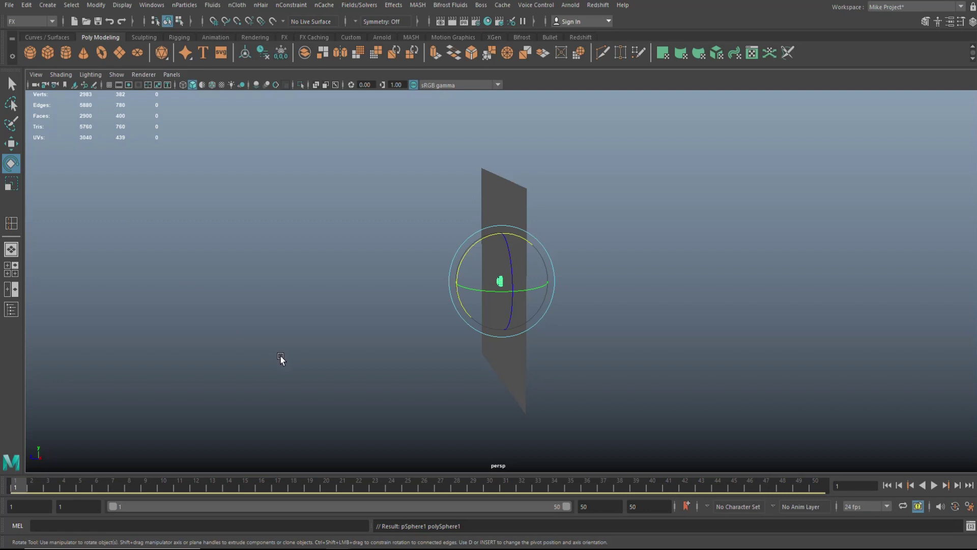
pyautogui.press('r')
pyautogui.click(502, 281)
pyautogui.moveTo(503, 282); pyautogui.dragTo(548, 291)
# Move the sphere away from the plane along Z and frame both objects
pyautogui.press('w')
pyautogui.moveTo(451, 283); pyautogui.dragTo(188, 307)
pyautogui.scroll(1, 307, 371)
pyautogui.scroll(-3, 307, 370)
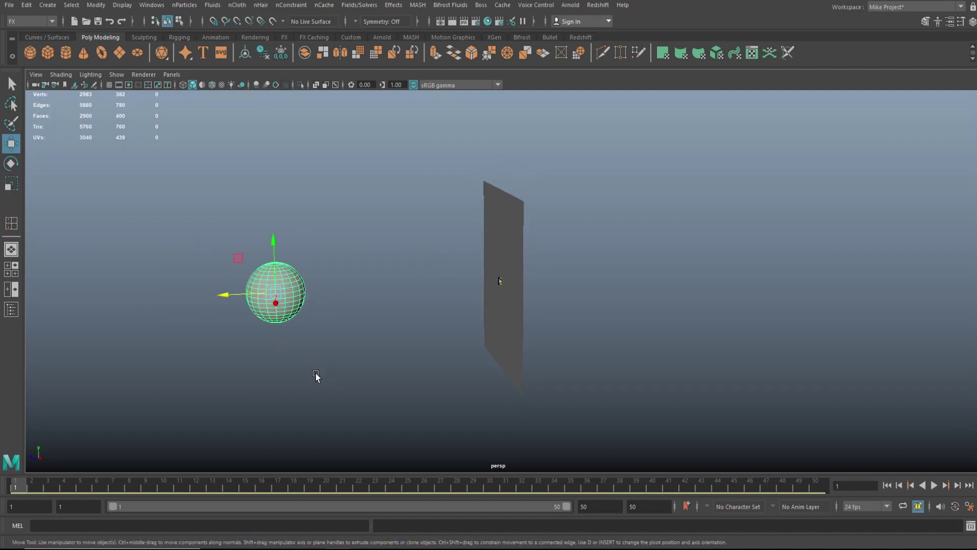
pyautogui.moveTo(316, 377)
pyautogui.keyDown('alt'); pyautogui.mouseDown()
pyautogui.moveTo(349, 351)
pyautogui.moveTo(365, 371)
pyautogui.moveTo(327, 371)
pyautogui.mouseUp(); pyautogui.keyUp('alt')
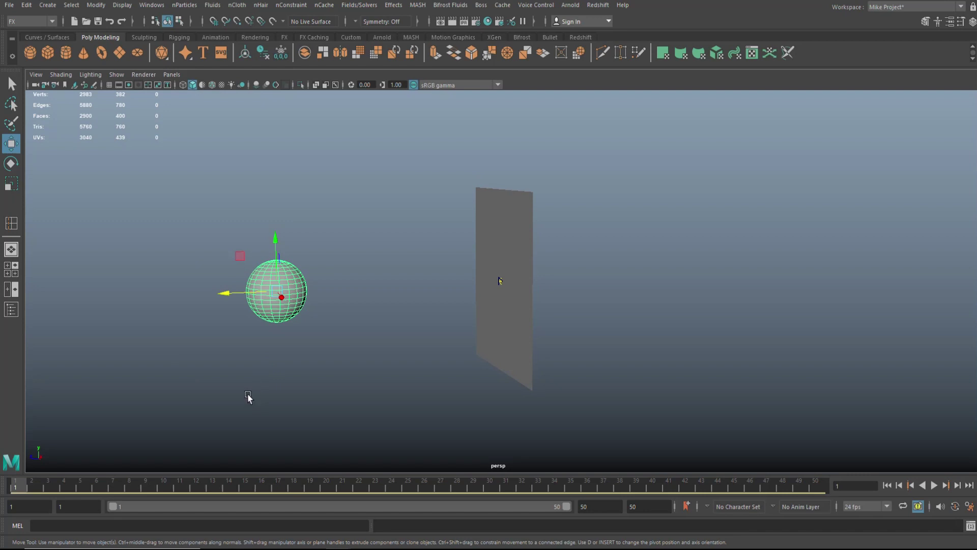
pyautogui.keyDown('alt'); pyautogui.moveTo(246, 397); pyautogui.dragTo(266, 389, button='middle'); pyautogui.keyUp('alt')
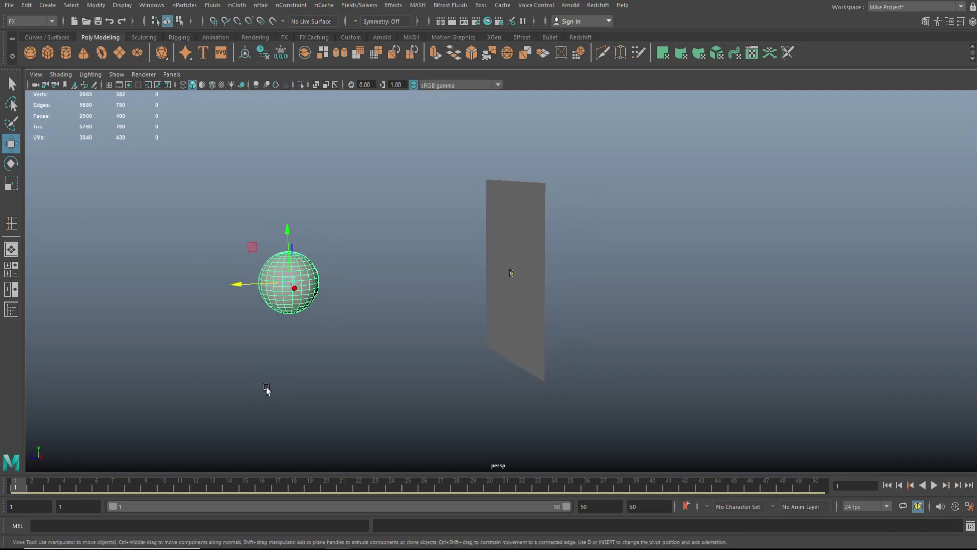
pyautogui.keyDown('alt'); pyautogui.moveTo(266, 389); pyautogui.dragTo(277, 407); pyautogui.keyUp('alt')
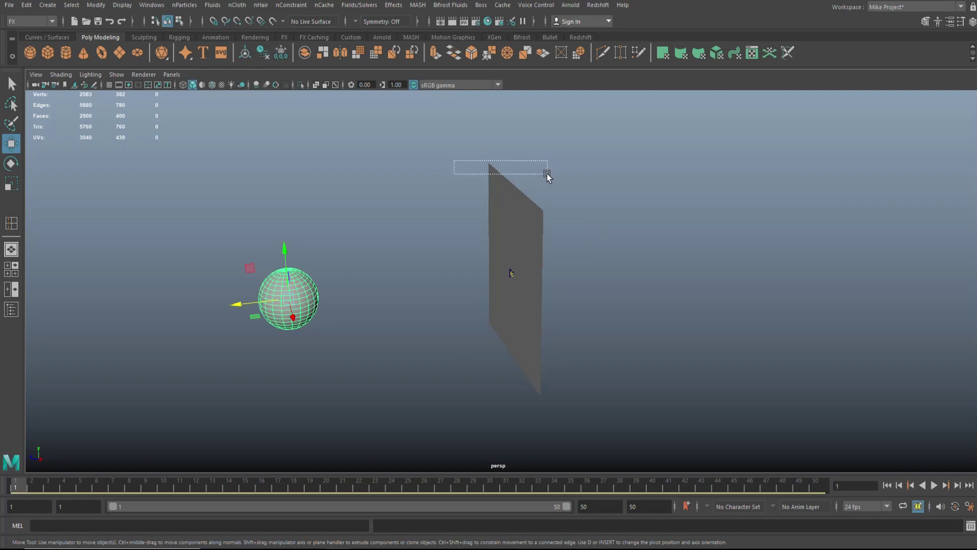
# Make the sphere an nCloth passive collider for the plane
pyautogui.moveTo(460, 159); pyautogui.dragTo(547, 174)
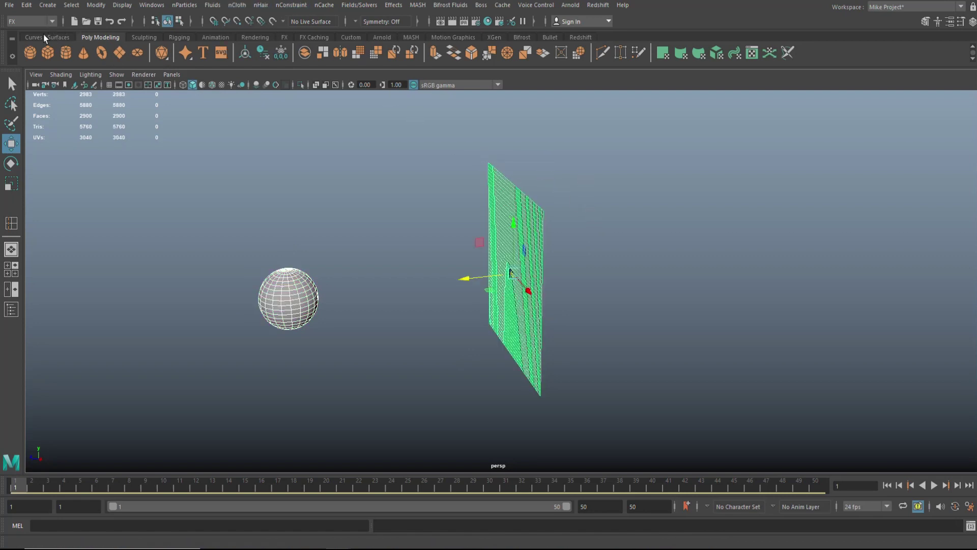
pyautogui.click(236, 5)
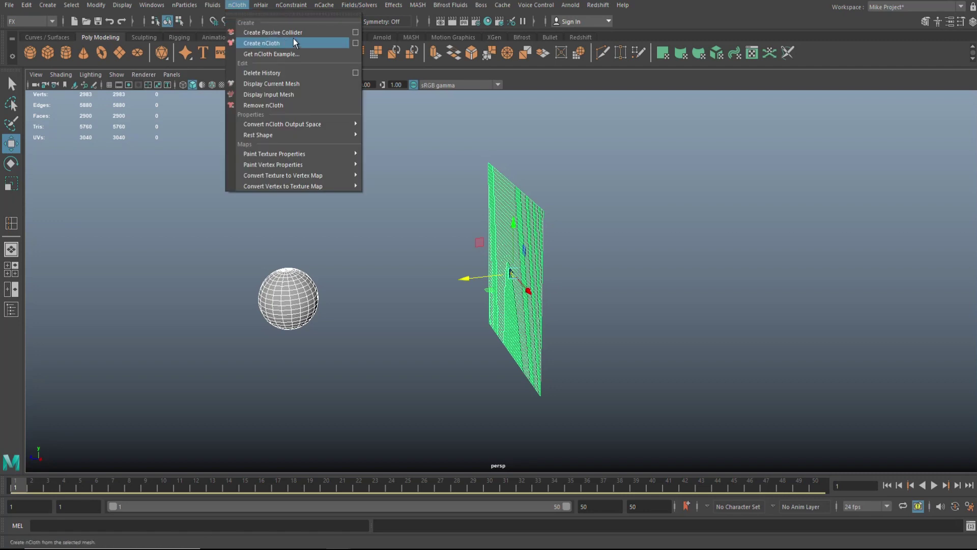
pyautogui.click(308, 31)
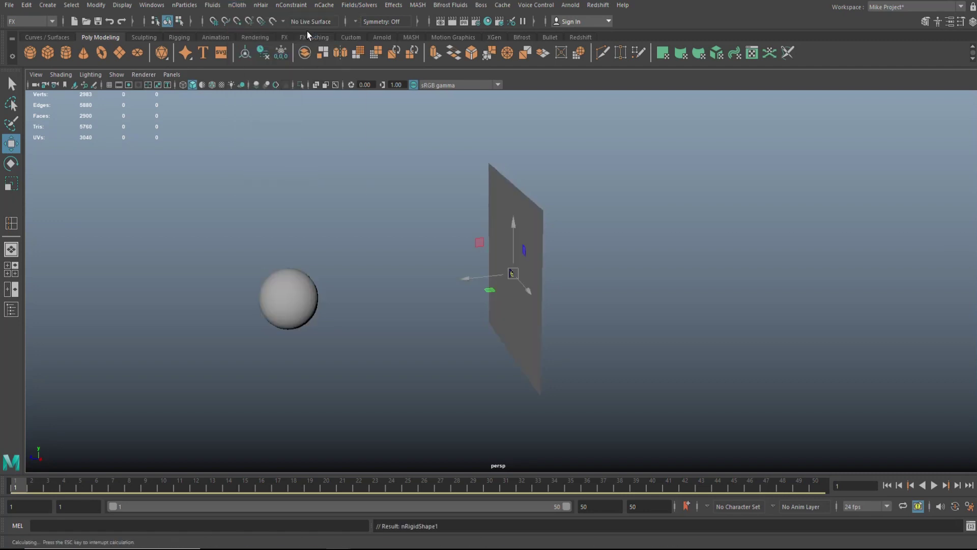
# Scrub the early frames, reselect the sphere, and zoom out to recentre the scene
pyautogui.keyDown('alt'); pyautogui.moveTo(696, 253); pyautogui.dragTo(671, 267); pyautogui.keyUp('alt')
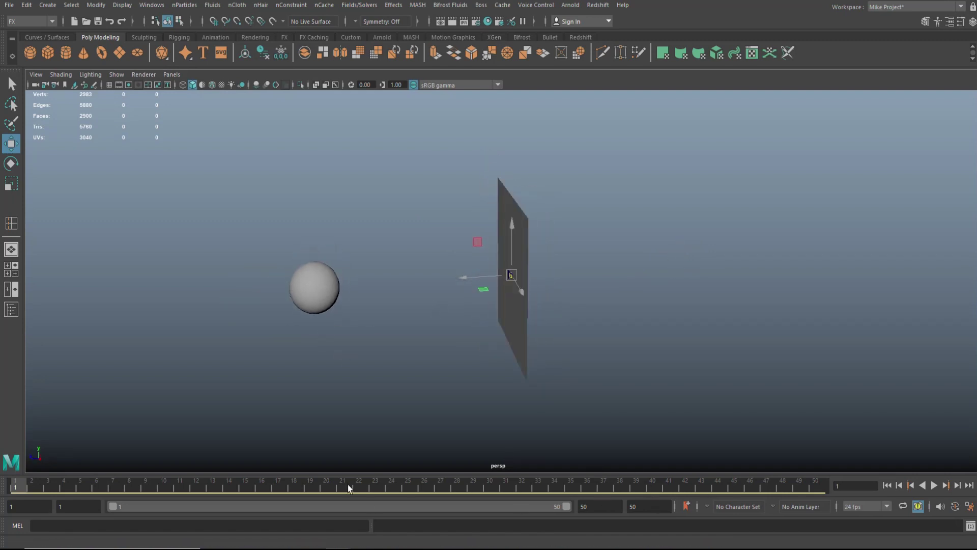
pyautogui.moveTo(246, 481); pyautogui.dragTo(15, 482)
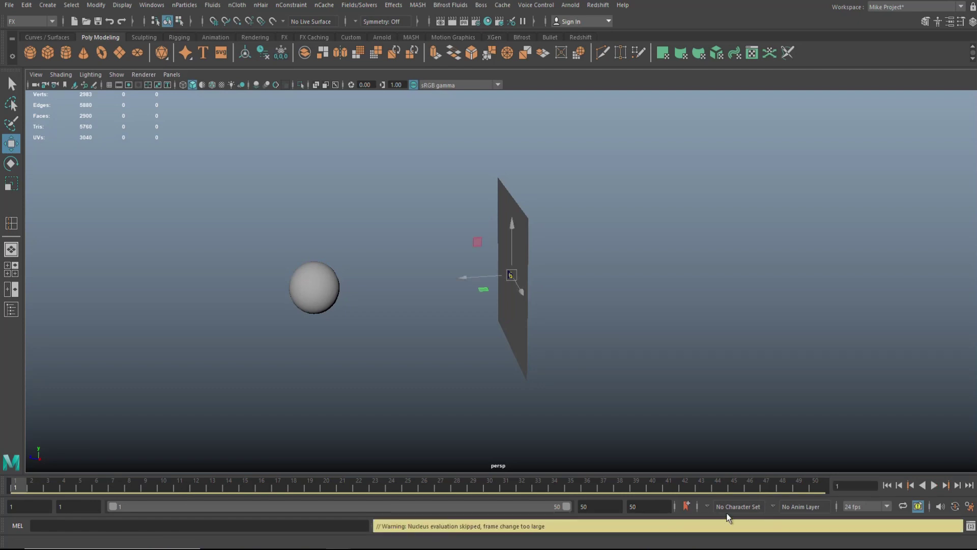
pyautogui.click(327, 288)
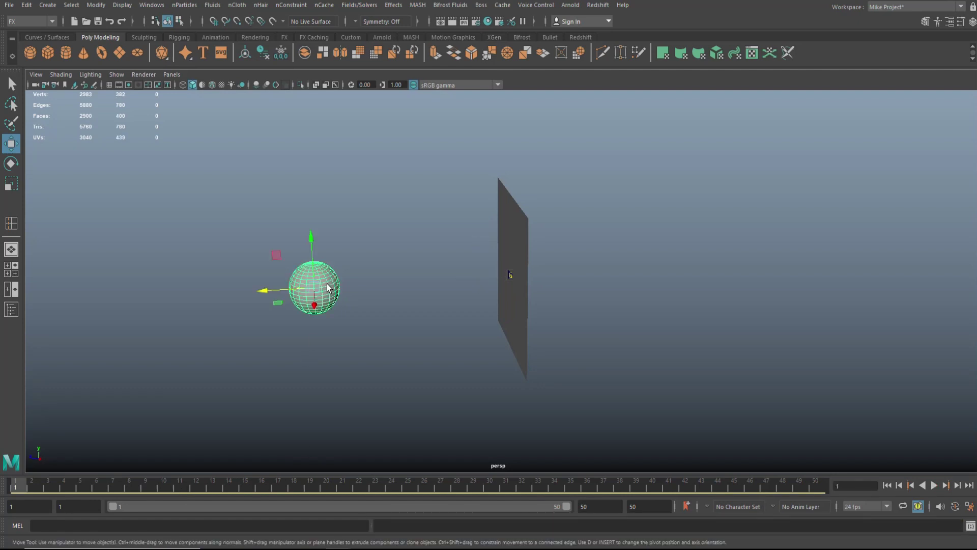
pyautogui.keyDown('alt'); pyautogui.moveTo(364, 381); pyautogui.dragTo(485, 403, button='middle'); pyautogui.keyUp('alt')
pyautogui.keyDown('alt'); pyautogui.moveTo(484, 403); pyautogui.dragTo(91, 483, button='right'); pyautogui.keyUp('alt')
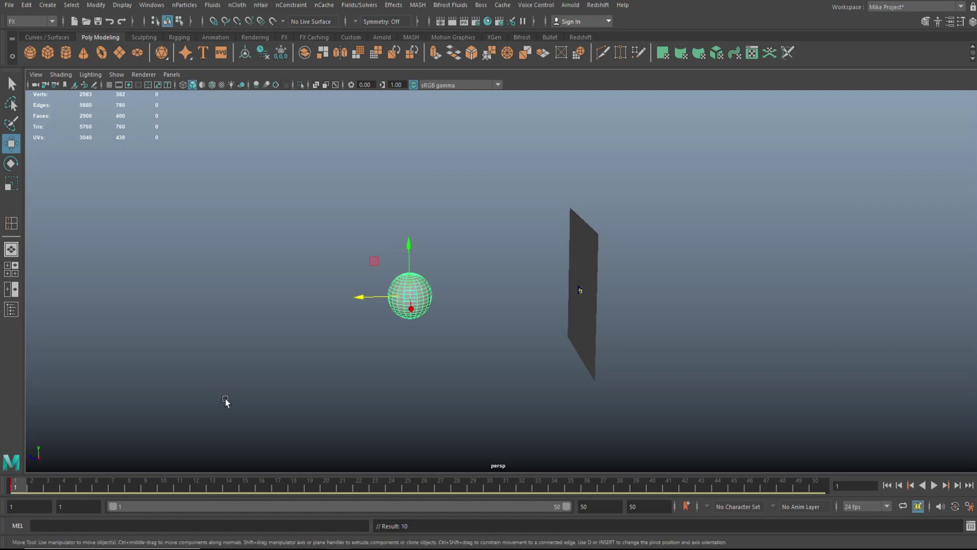
# In the maximized side view, move the sphere against the plane at frame 25
pyautogui.click(357, 298)
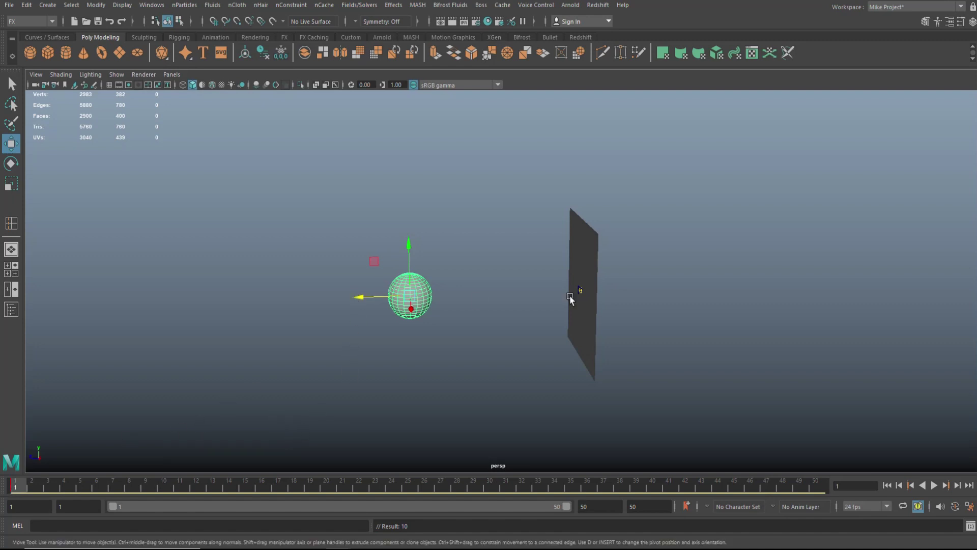
pyautogui.click(11, 268)
pyautogui.press('space')
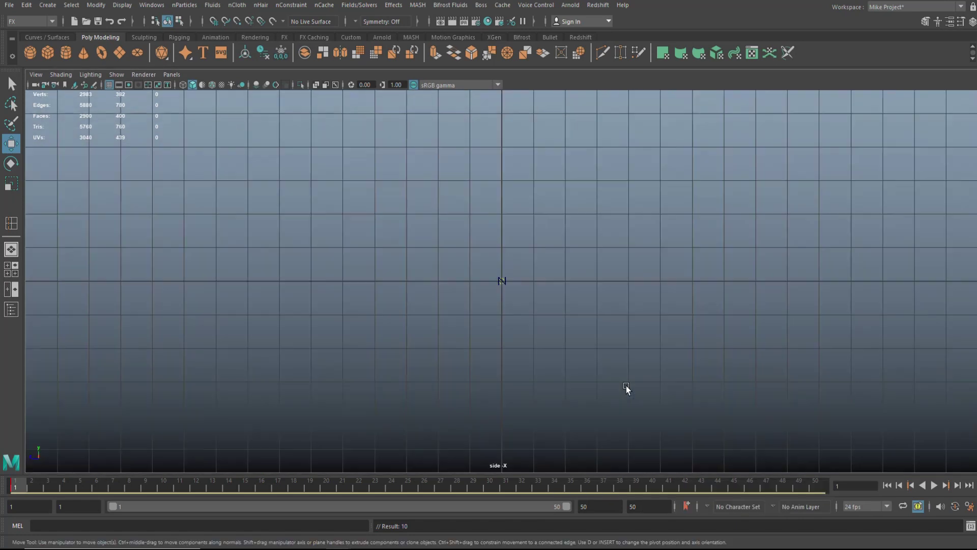
pyautogui.scroll(-6, 576, 394)
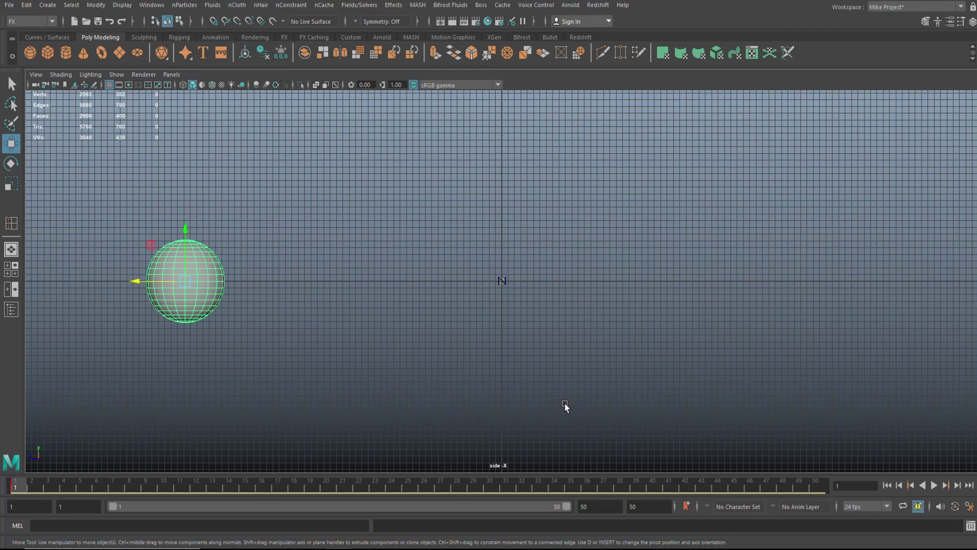
pyautogui.moveTo(29, 489); pyautogui.dragTo(270, 489)
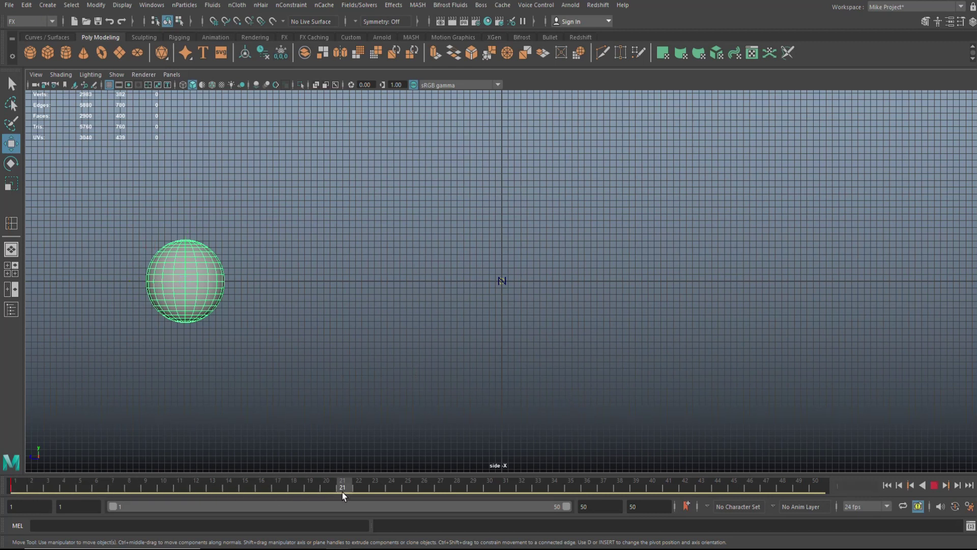
pyautogui.moveTo(402, 495); pyautogui.dragTo(404, 495)
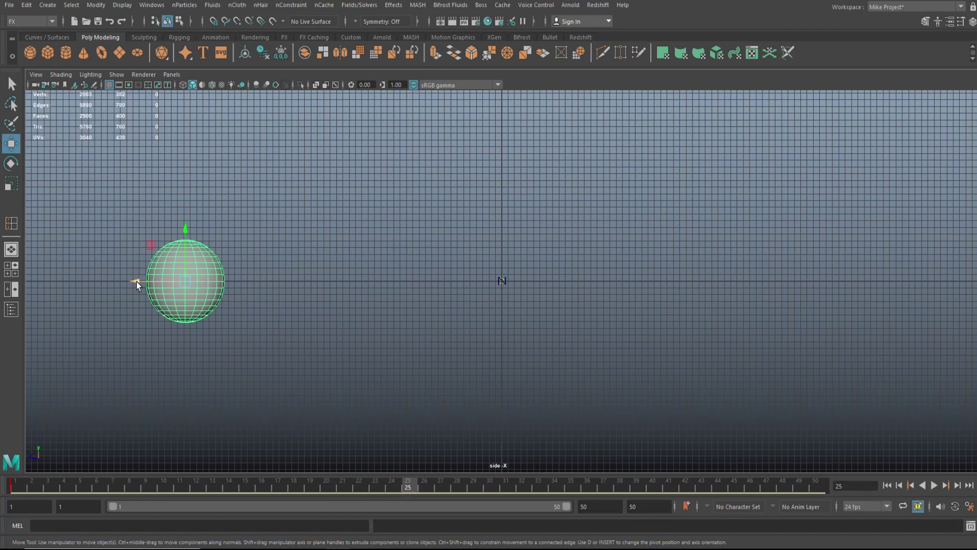
pyautogui.moveTo(136, 283); pyautogui.dragTo(461, 295)
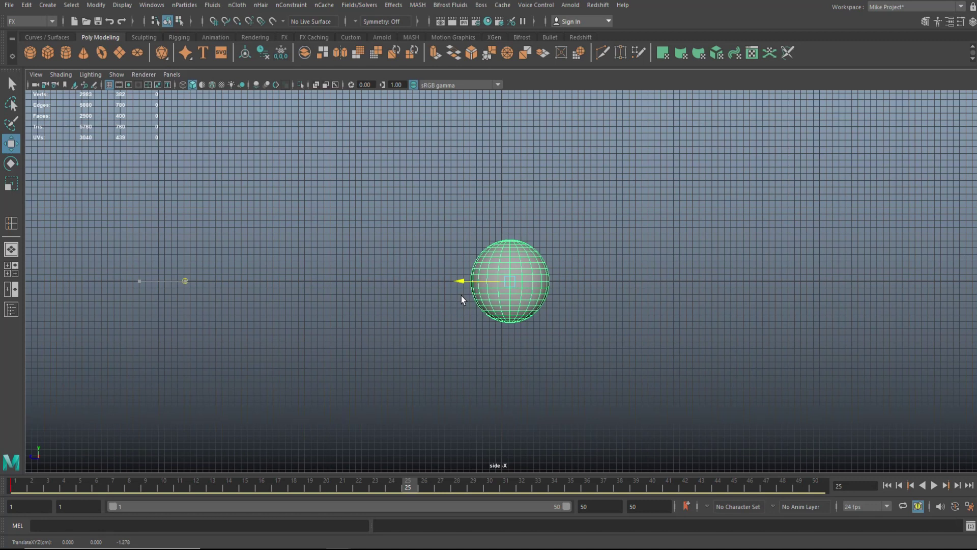
pyautogui.moveTo(461, 295); pyautogui.dragTo(448, 295)
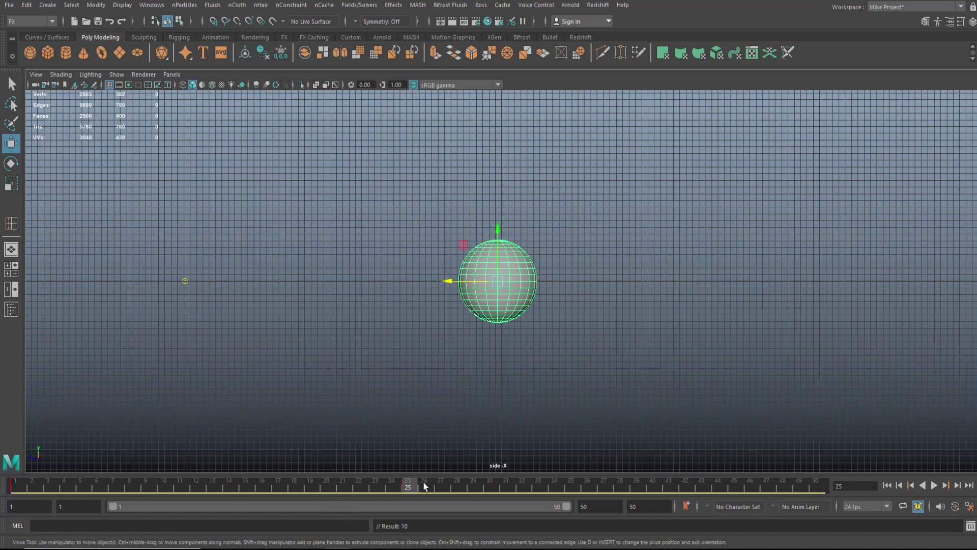
# Move the sphere back near frame 50, key it, and maximize the perspective view
pyautogui.moveTo(424, 487); pyautogui.dragTo(811, 488)
pyautogui.moveTo(447, 284); pyautogui.dragTo(137, 301)
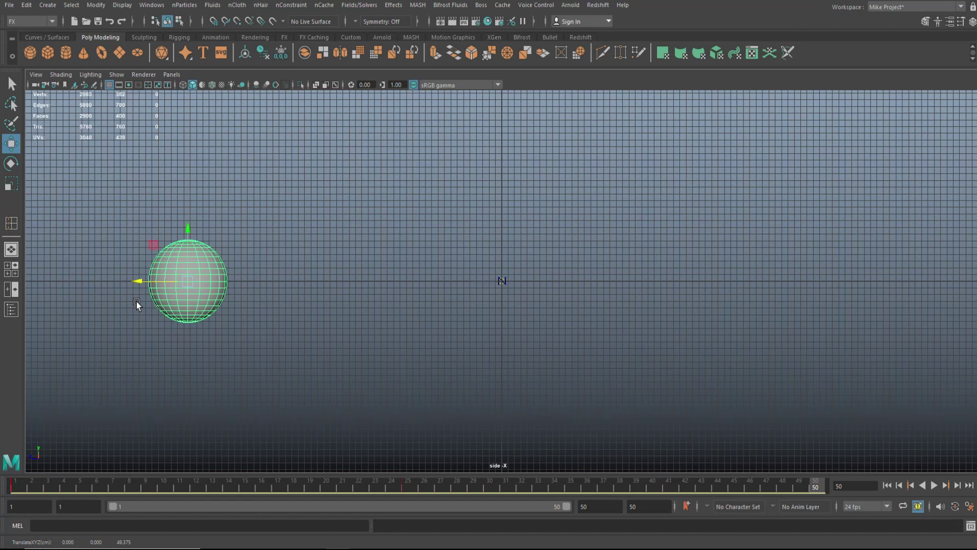
pyautogui.press('s')
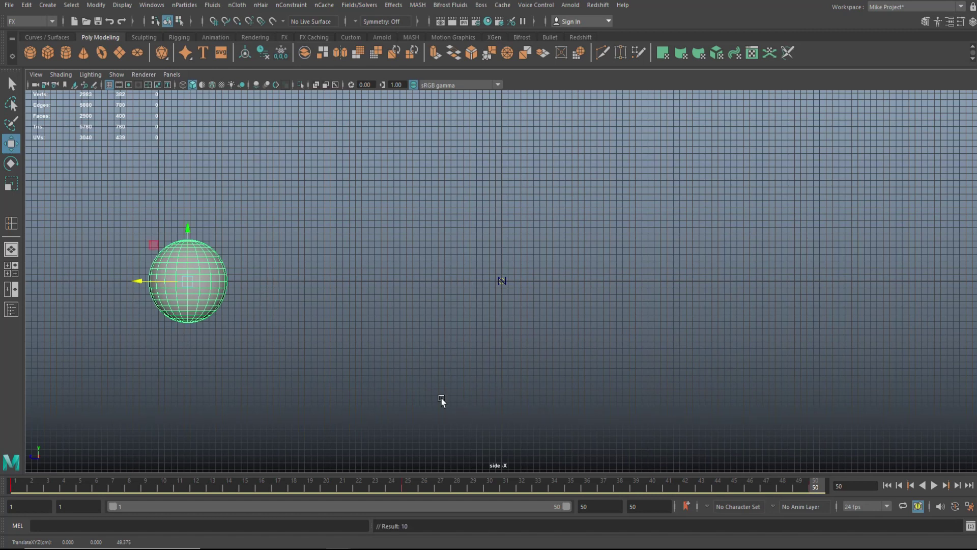
pyautogui.click(12, 269)
pyautogui.press('space')
pyautogui.keyDown('alt'); pyautogui.moveTo(667, 338); pyautogui.dragTo(667, 360); pyautogui.keyUp('alt')
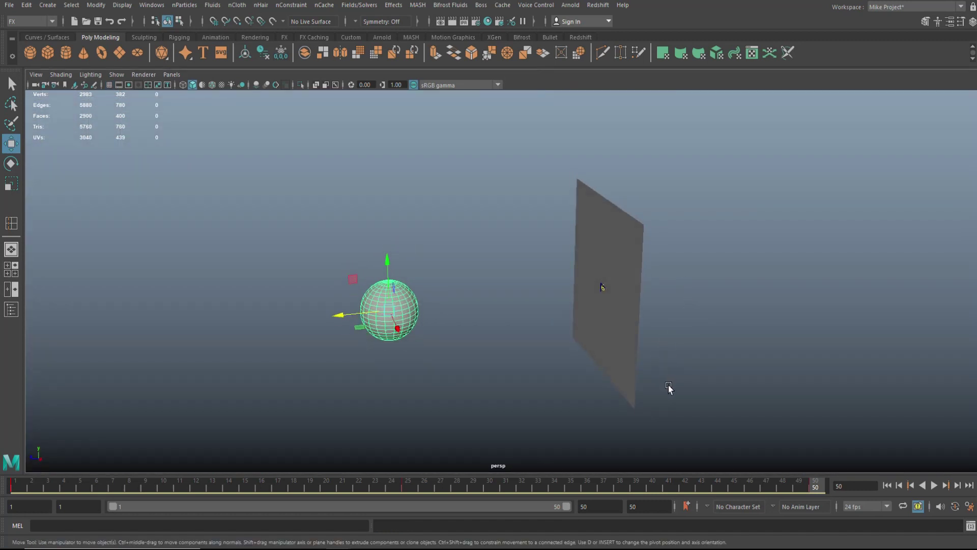
# Frame both objects, play the sphere's impact, then rewind to frame 1 with continuous looping
pyautogui.keyDown('alt'); pyautogui.moveTo(667, 384); pyautogui.dragTo(617, 399, button='middle'); pyautogui.keyUp('alt')
pyautogui.keyDown('alt'); pyautogui.moveTo(627, 404); pyautogui.dragTo(647, 371, button='right'); pyautogui.keyUp('alt')
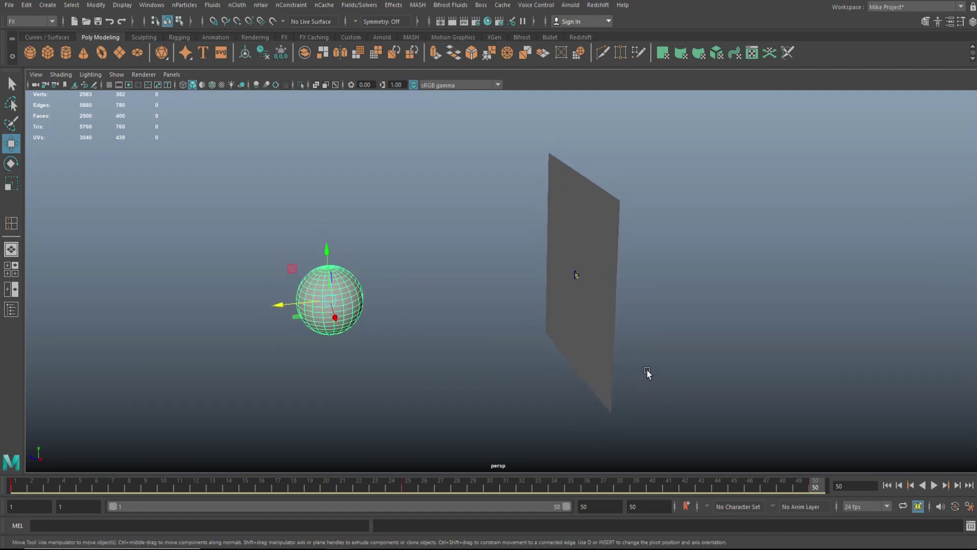
pyautogui.click(935, 487)
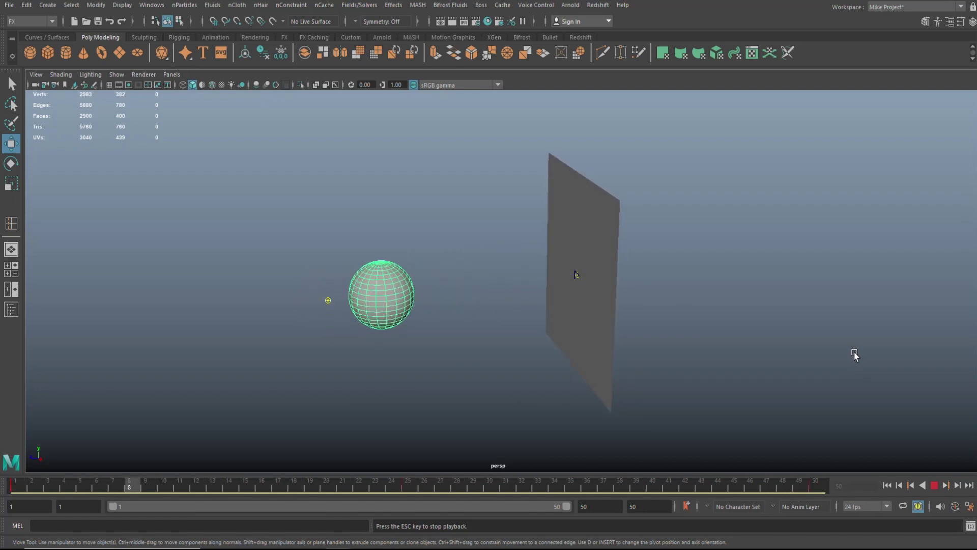
pyautogui.click(934, 485)
pyautogui.click(886, 485)
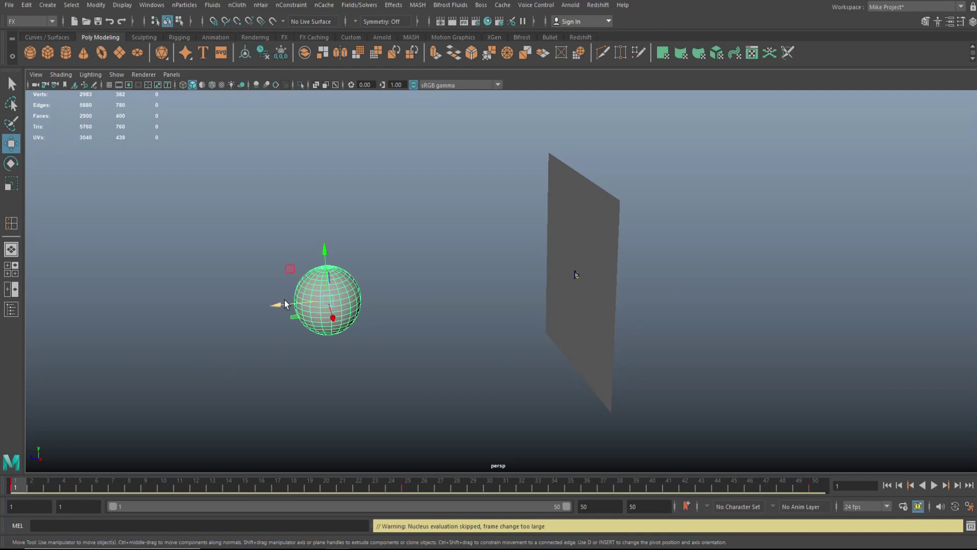
pyautogui.click(903, 507)
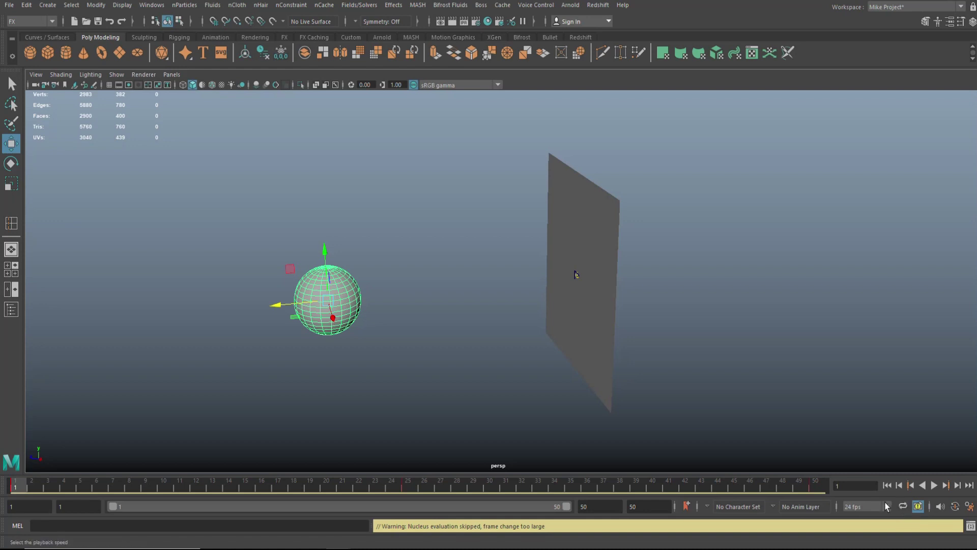
# Give nClothShape1 Restitution Angle 3.9, Restitution Tension 0.01 and Deform Resistance 10
pyautogui.click(608, 227)
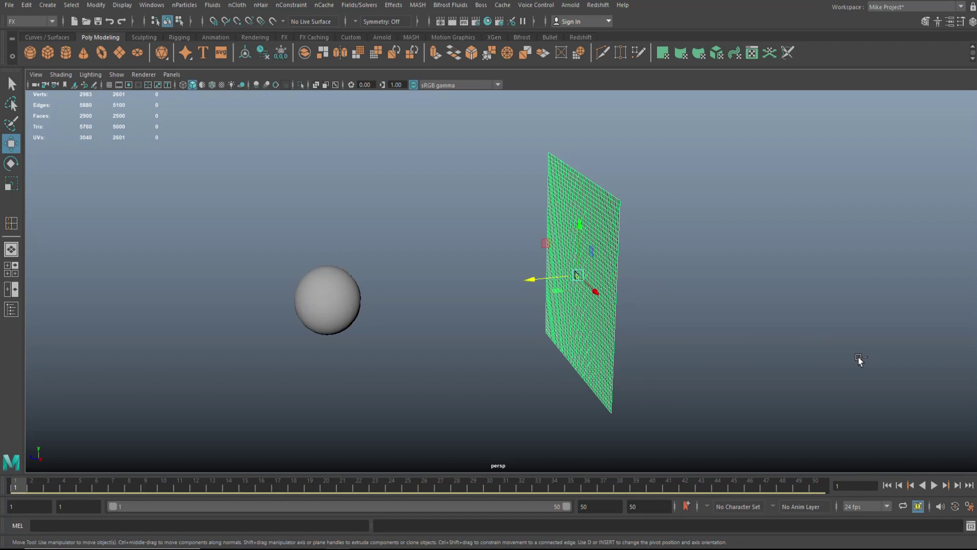
pyautogui.hotkey('ctrl', 'a')
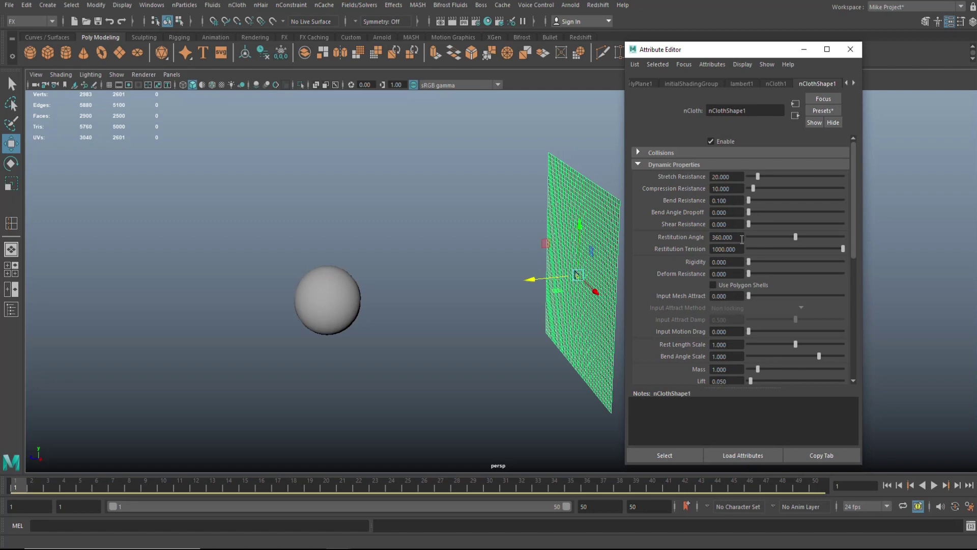
pyautogui.click(742, 239)
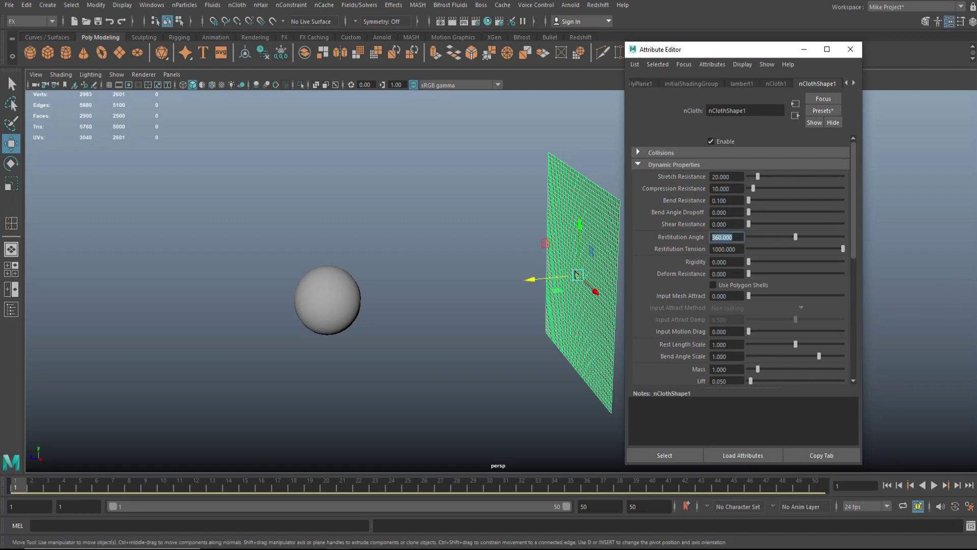
pyautogui.write('3.9')
pyautogui.press('Tab')
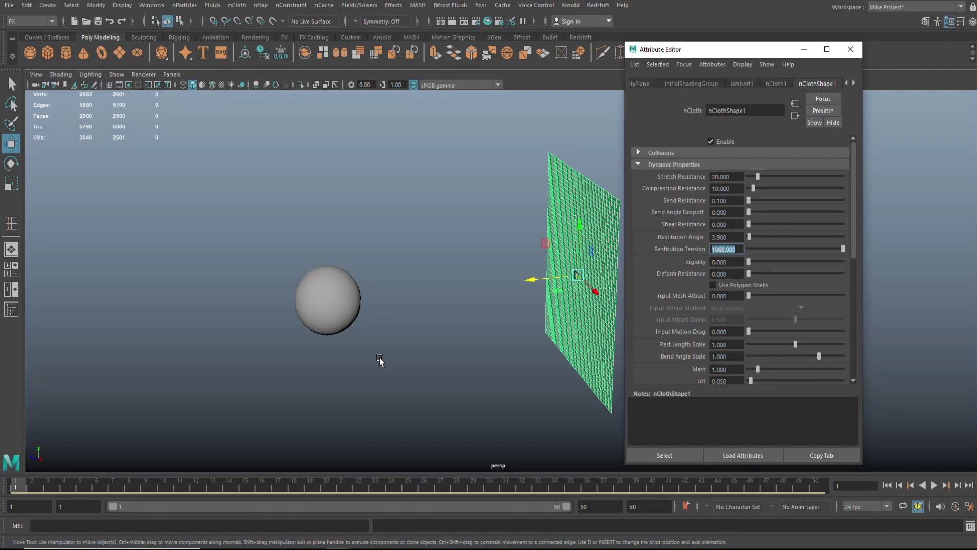
pyautogui.write('0.01')
pyautogui.press('Return')
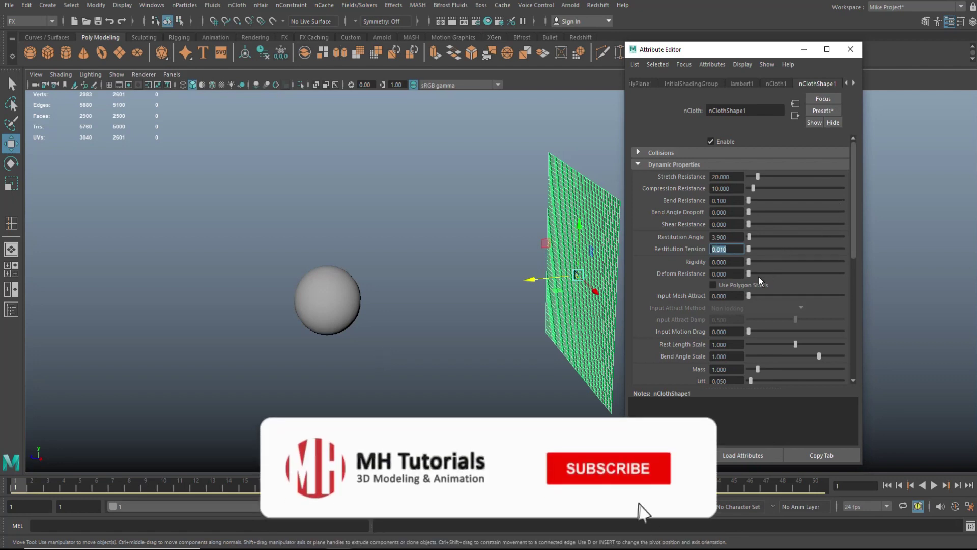
pyautogui.click(726, 273)
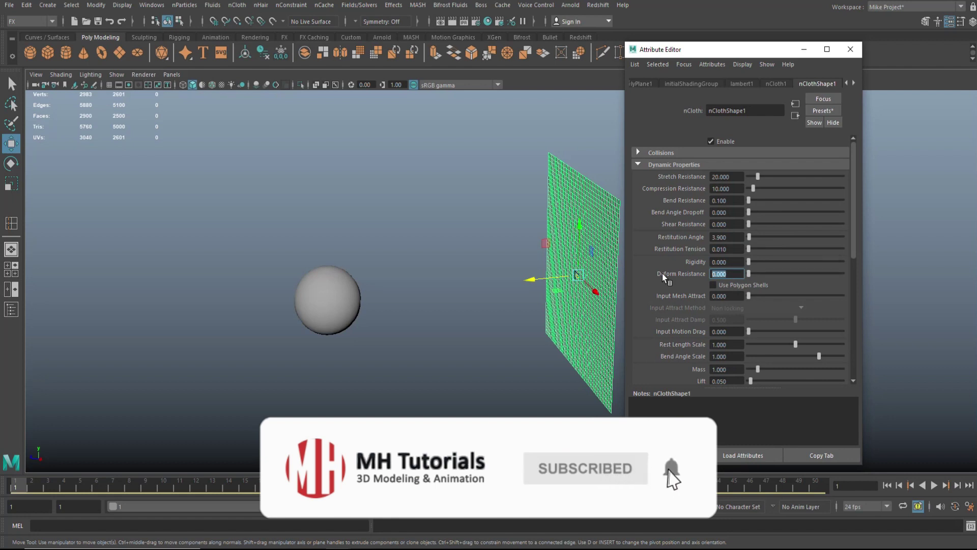
pyautogui.write('10')
pyautogui.press('Return')
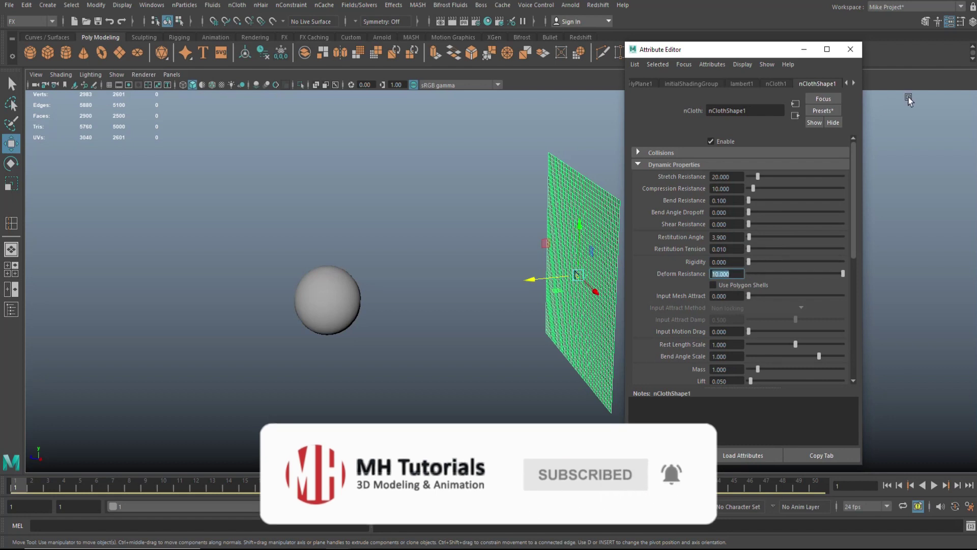
pyautogui.click(850, 49)
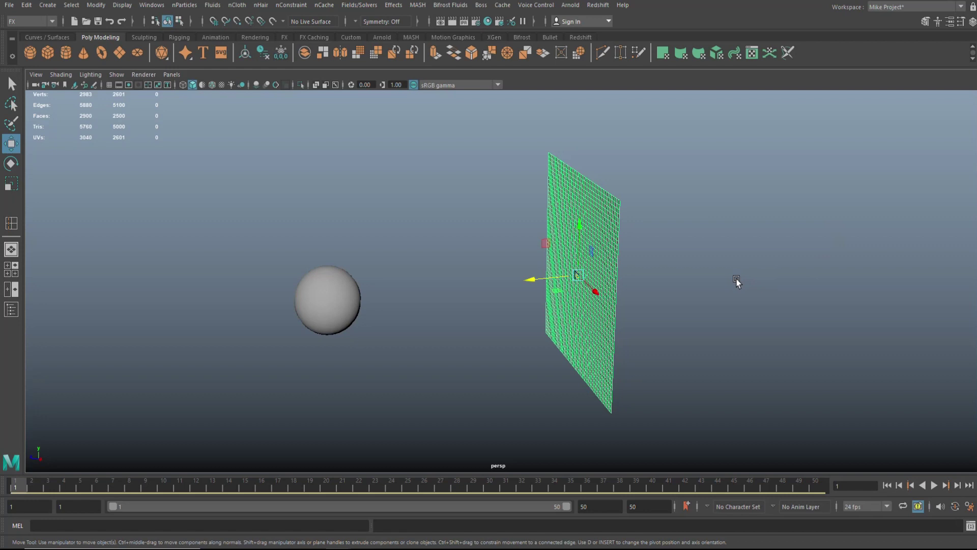
# Play the simulation from a closer angle and stop at frame 49 to see the dent
pyautogui.scroll(2, 717, 283)
pyautogui.scroll(2, 464, 339)
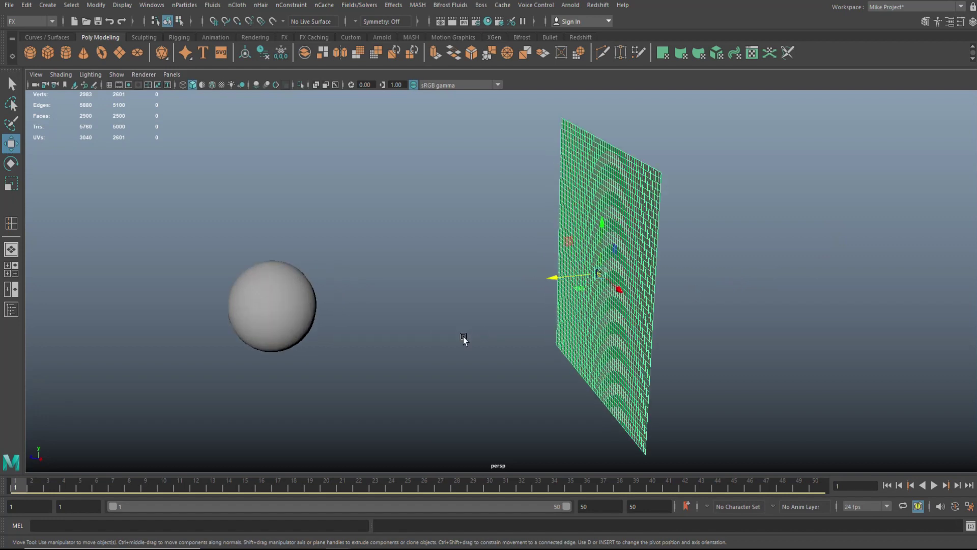
pyautogui.keyDown('alt'); pyautogui.moveTo(464, 340); pyautogui.dragTo(437, 346); pyautogui.keyUp('alt')
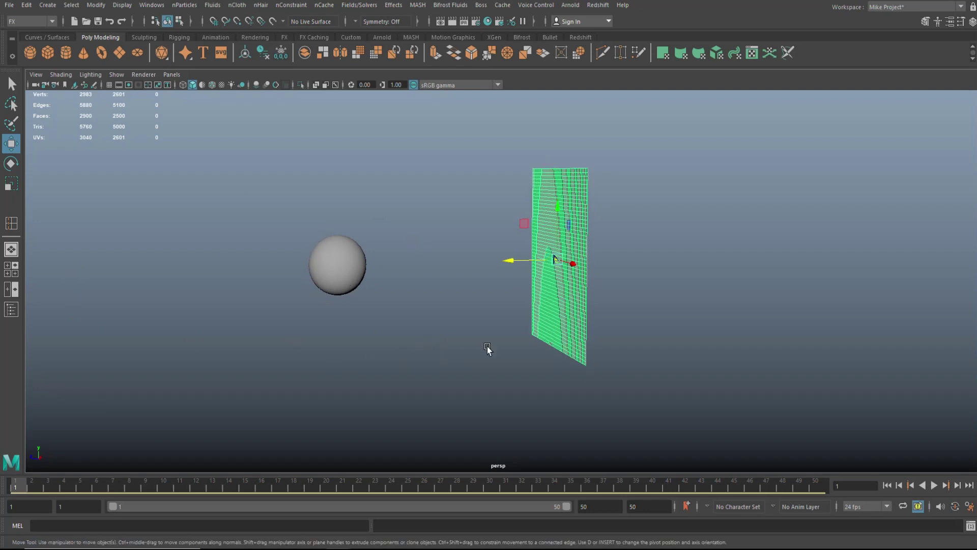
pyautogui.scroll(2, 519, 354)
pyautogui.keyDown('alt'); pyautogui.moveTo(461, 354); pyautogui.dragTo(469, 353); pyautogui.keyUp('alt')
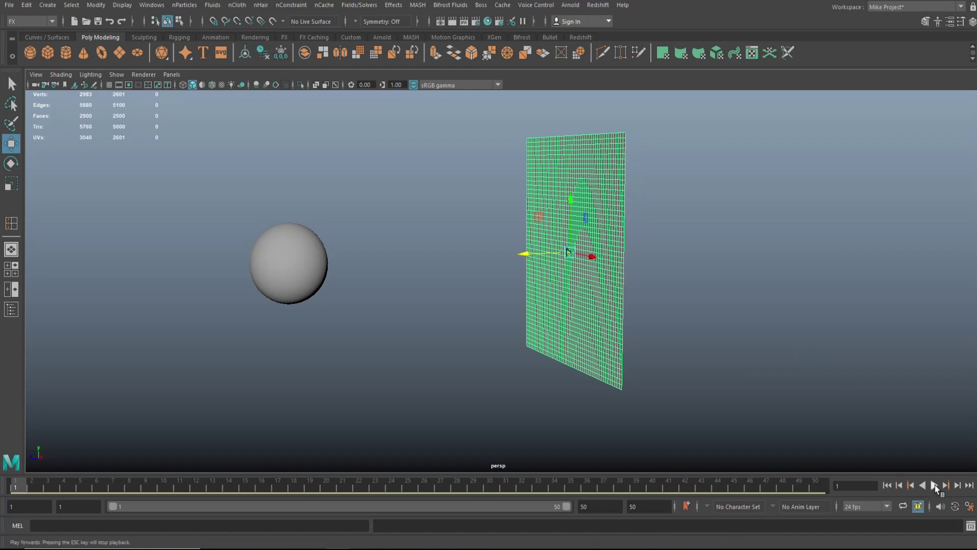
pyautogui.click(869, 356)
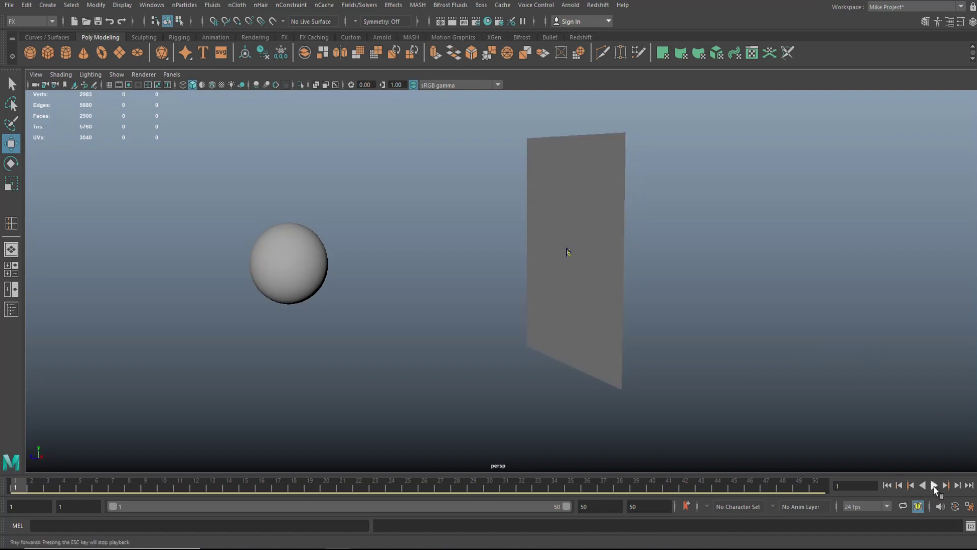
pyautogui.click(934, 485)
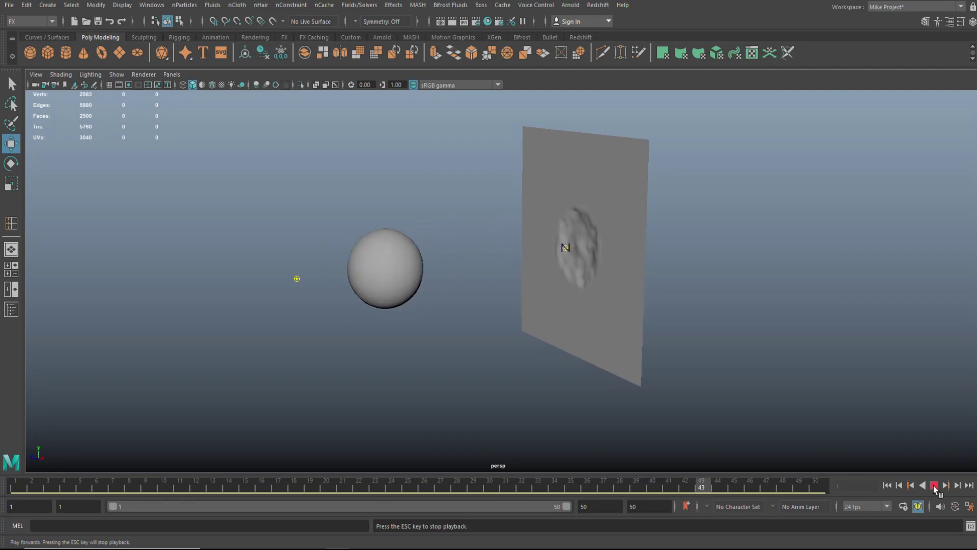
pyautogui.click(934, 485)
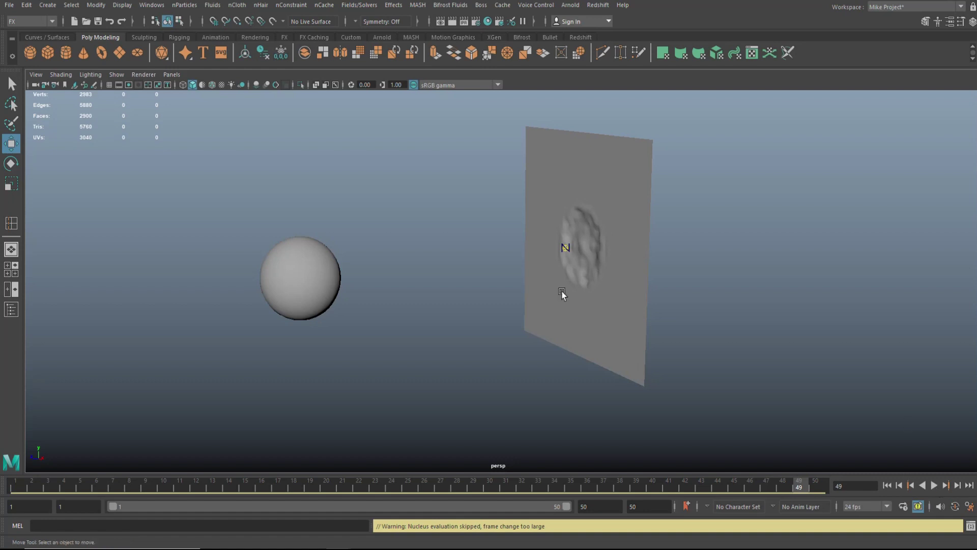
# Reopen nClothShape1's attributes and step through Restitution Tension, Rigidity 0.01 and Deform Resistance
pyautogui.moveTo(634, 123); pyautogui.dragTo(692, 176)
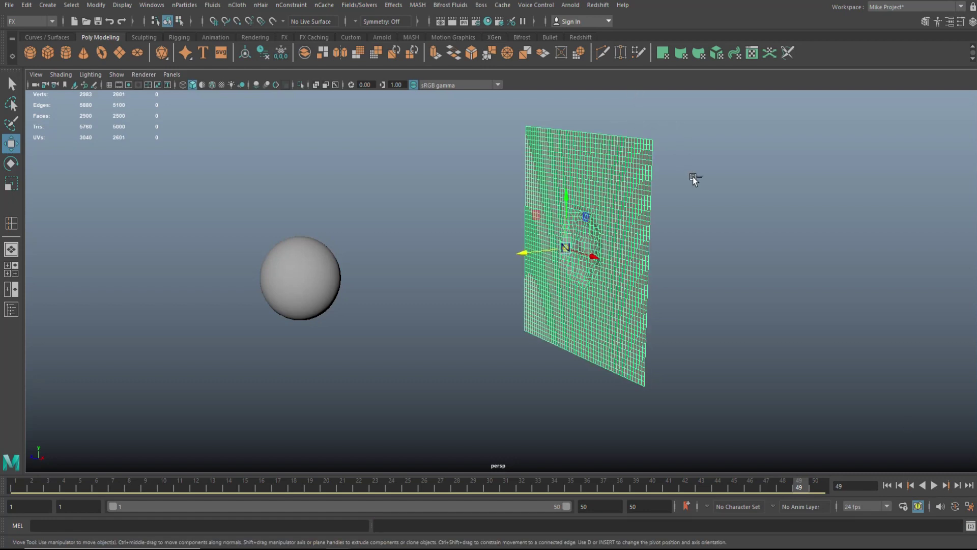
pyautogui.hotkey('ctrl', 'a')
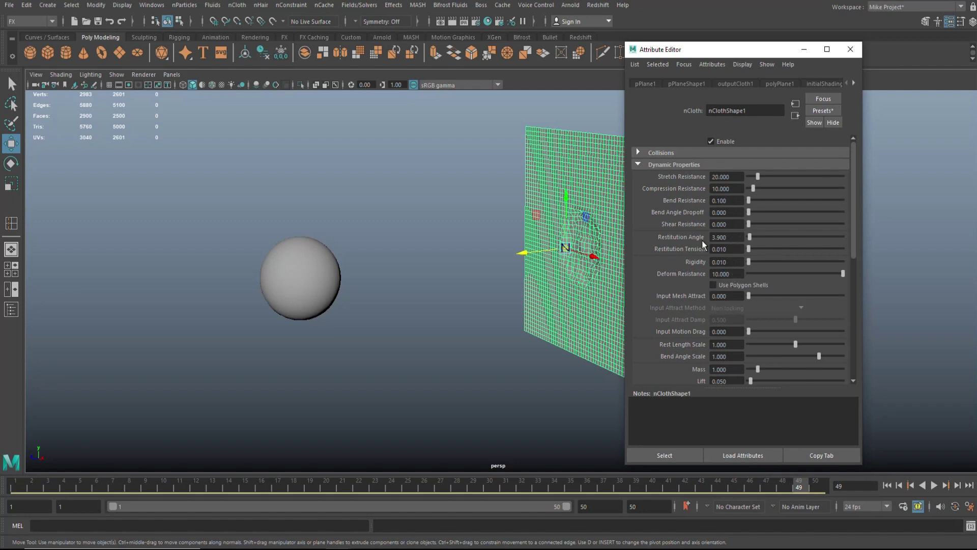
pyautogui.click(733, 249)
pyautogui.click(733, 262)
pyautogui.click(735, 275)
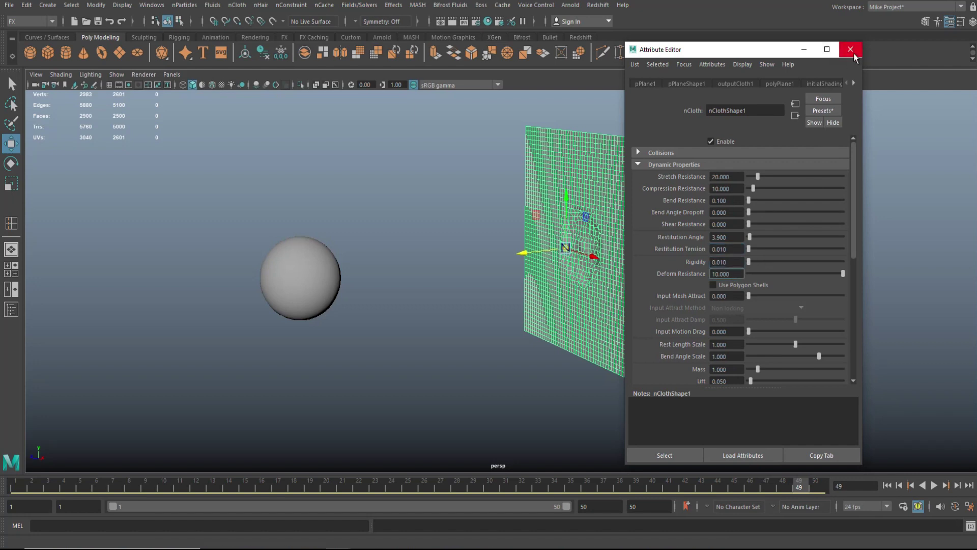